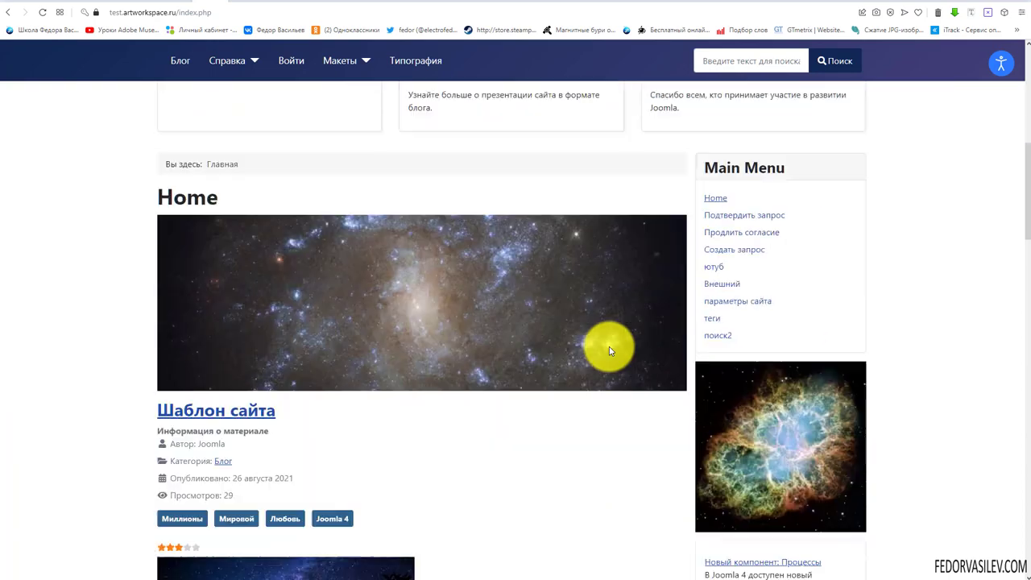
# Step: View the test site's home page and open the Макеты submenu to trigger the popup window
pyautogui.scroll(-3, 609, 350)
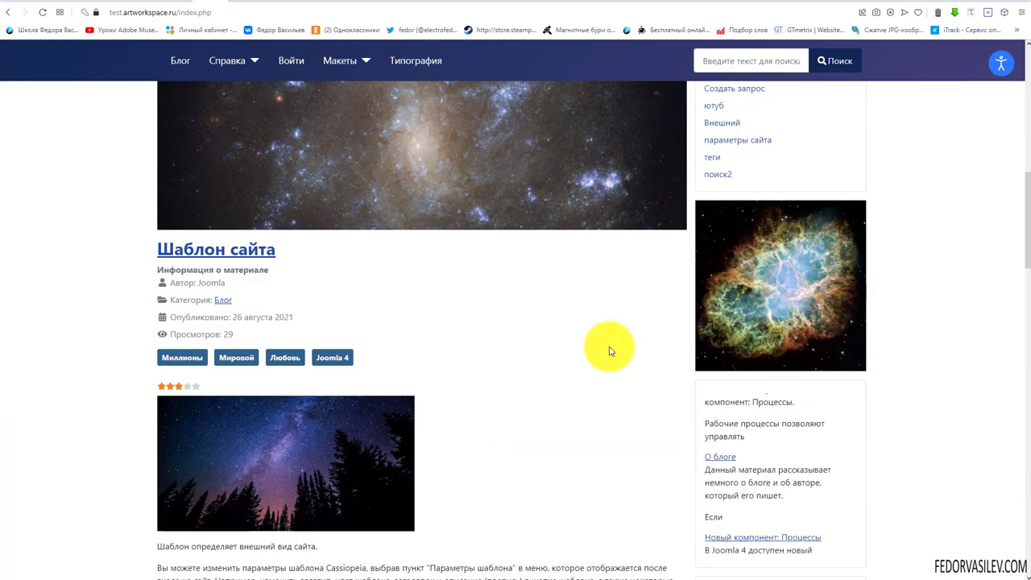
pyautogui.scroll(9, 609, 350)
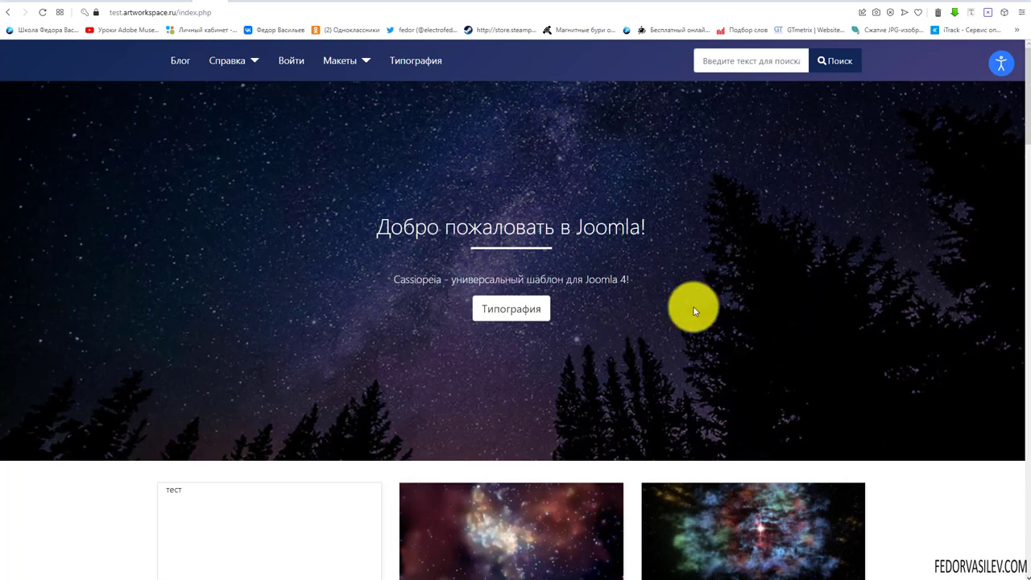
pyautogui.click(332, 60)
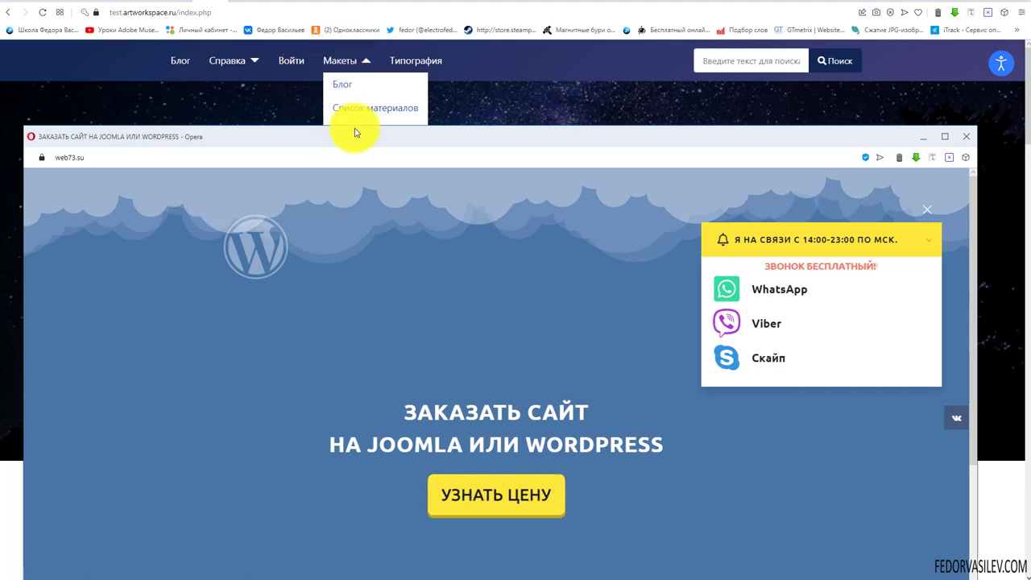
# Step: Examine the web73.su popup window and its page content down to the footer, and close the window
pyautogui.moveTo(352, 134); pyautogui.dragTo(340, 57)
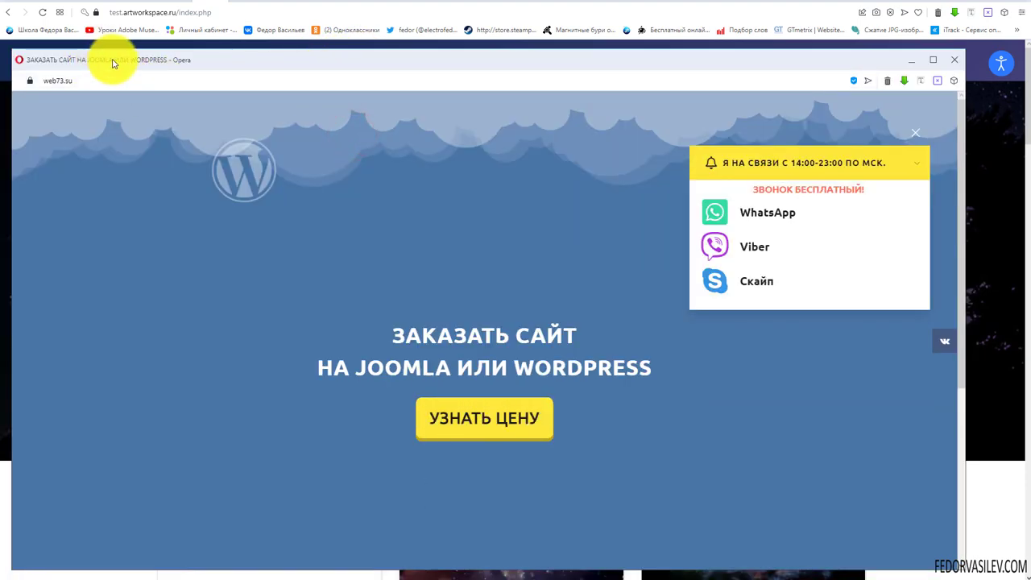
pyautogui.moveTo(120, 57); pyautogui.dragTo(85, 75)
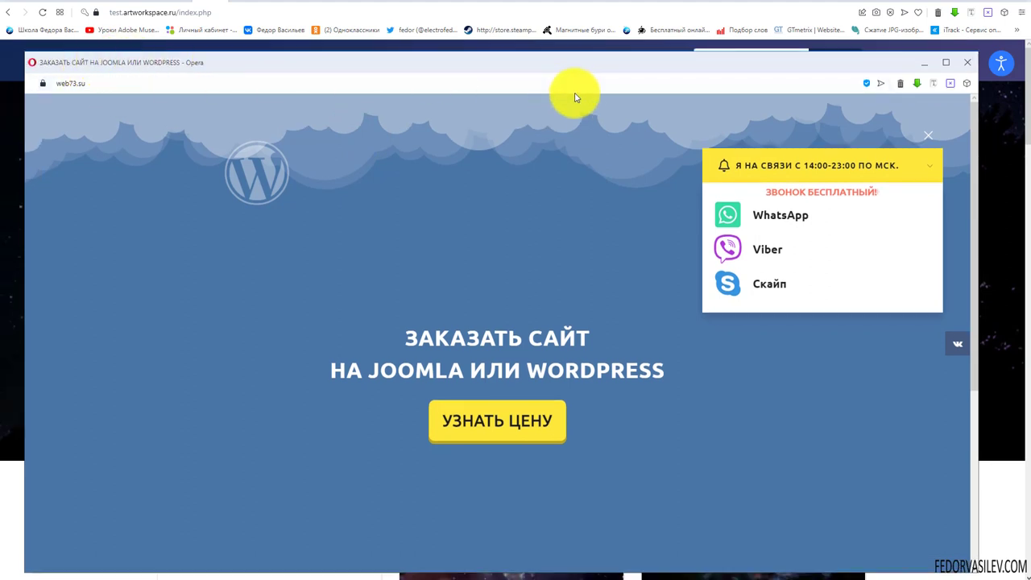
pyautogui.moveTo(571, 62); pyautogui.dragTo(561, 67)
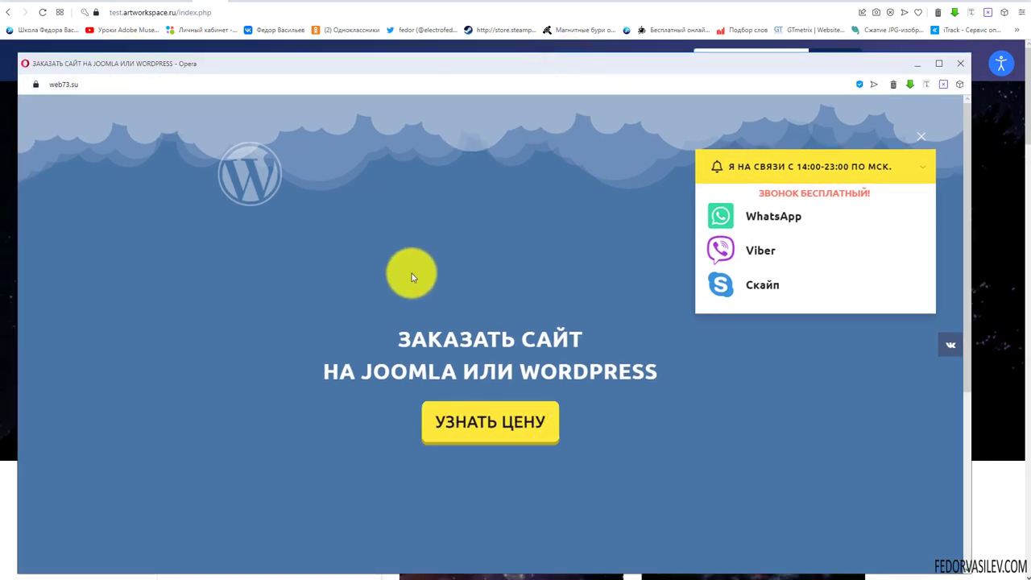
pyautogui.moveTo(120, 65); pyautogui.dragTo(153, 64)
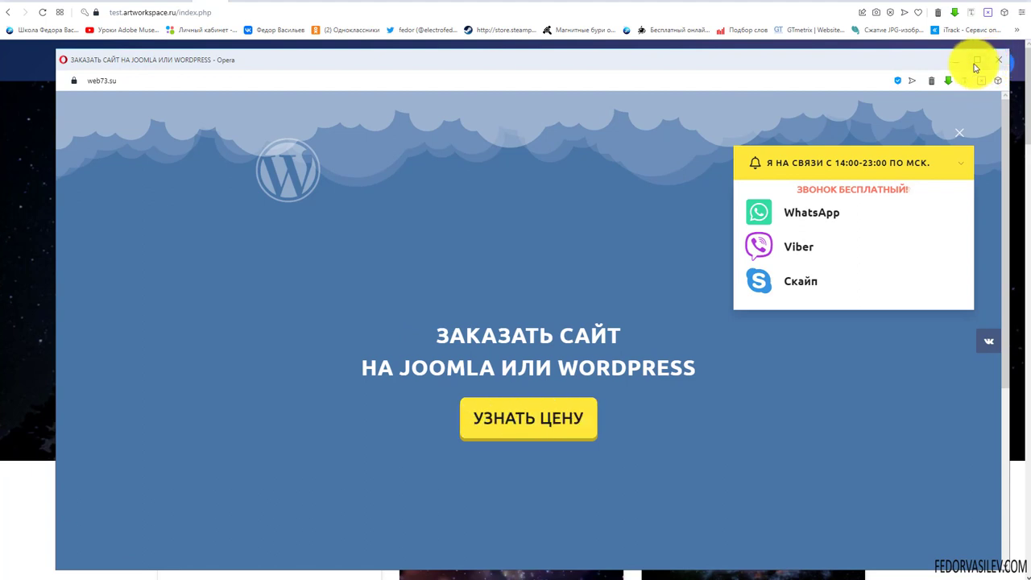
pyautogui.moveTo(822, 68); pyautogui.dragTo(785, 72)
pyautogui.scroll(-2, 327, 302)
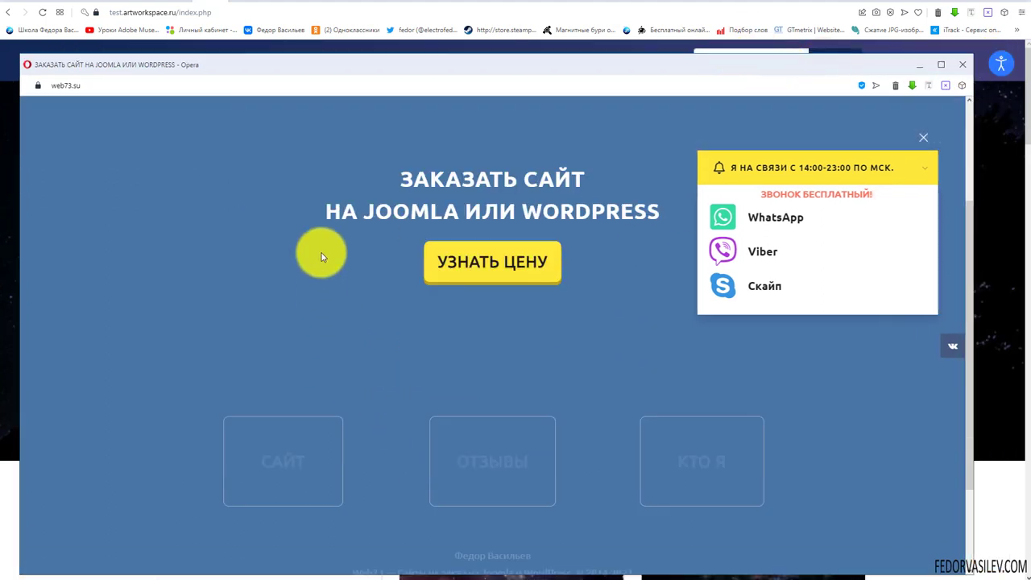
pyautogui.scroll(2, 304, 322)
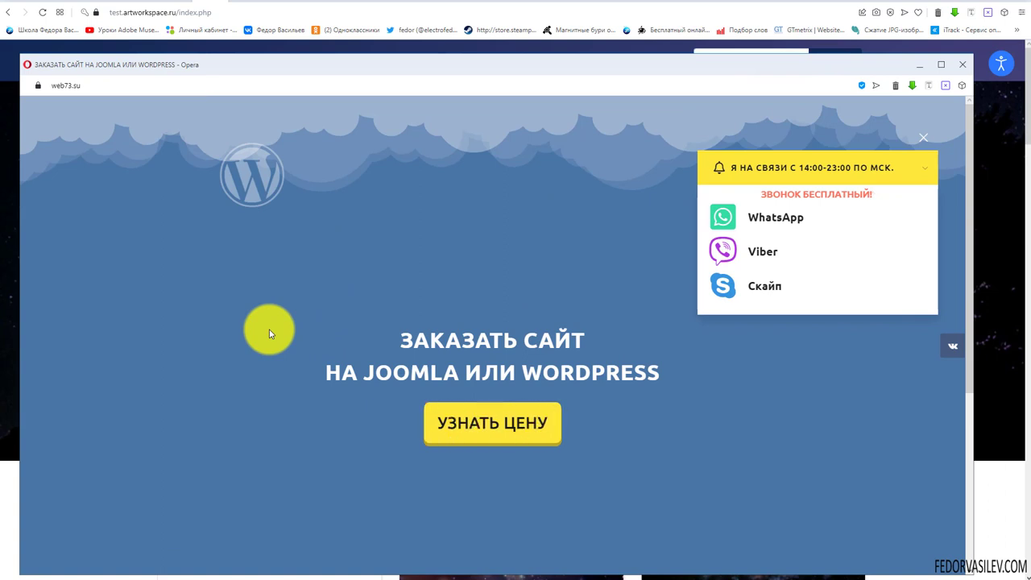
pyautogui.scroll(-2, 325, 368)
pyautogui.scroll(2, 270, 347)
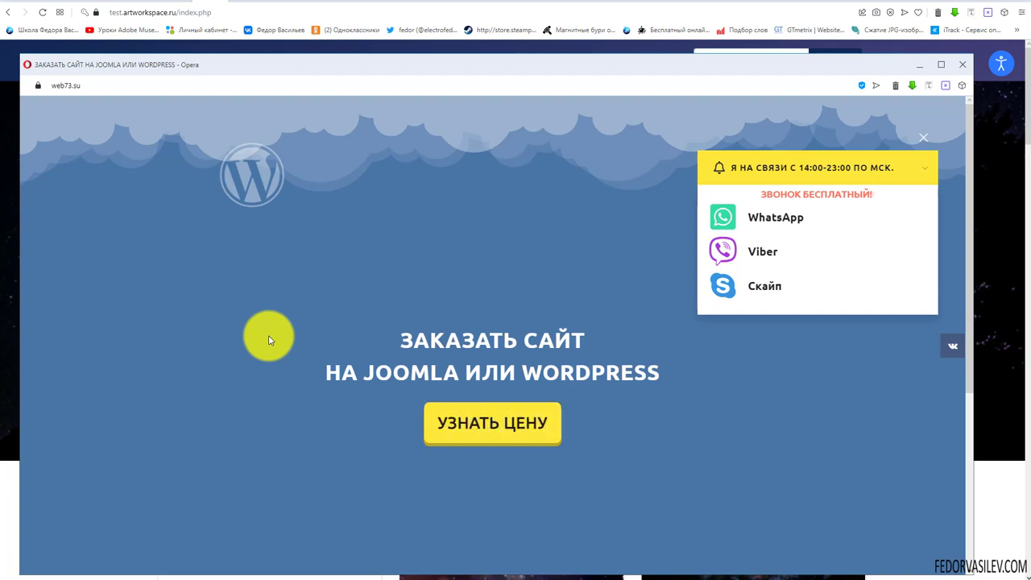
pyautogui.scroll(-3, 415, 288)
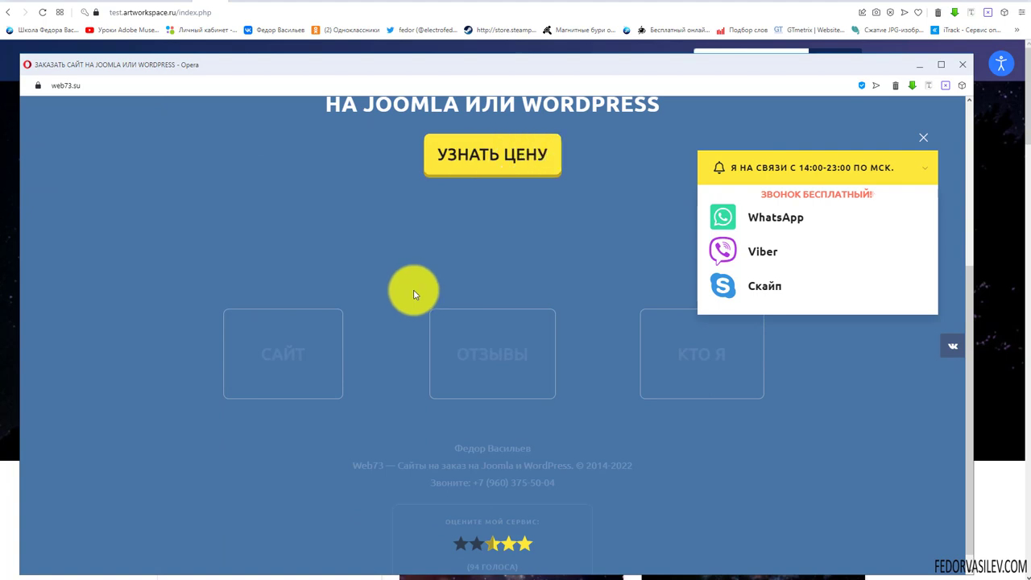
pyautogui.scroll(3, 414, 288)
pyautogui.click(961, 65)
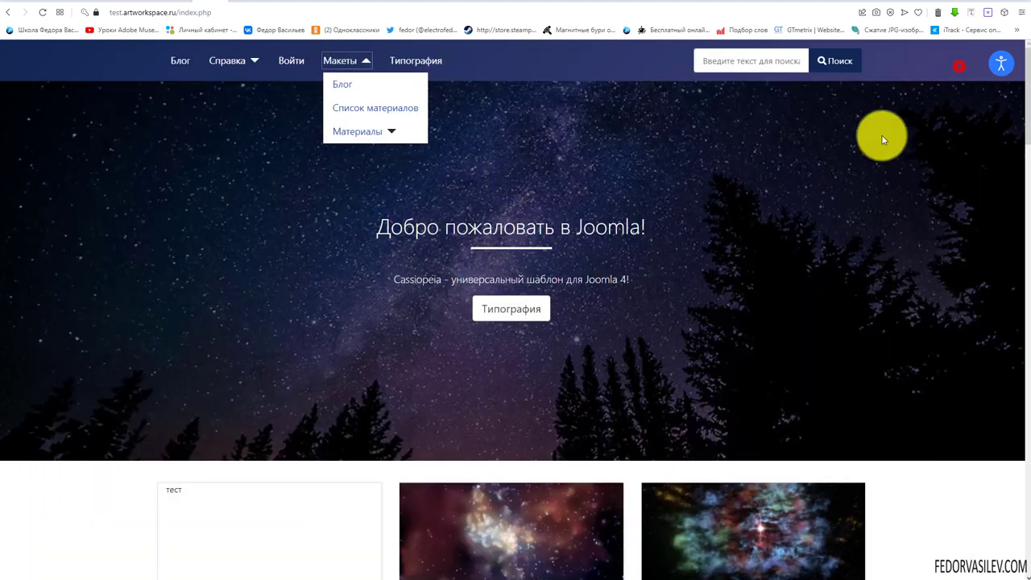
# Step: Visit the Блог page, return to the site's home page and look through its content
pyautogui.click(374, 231)
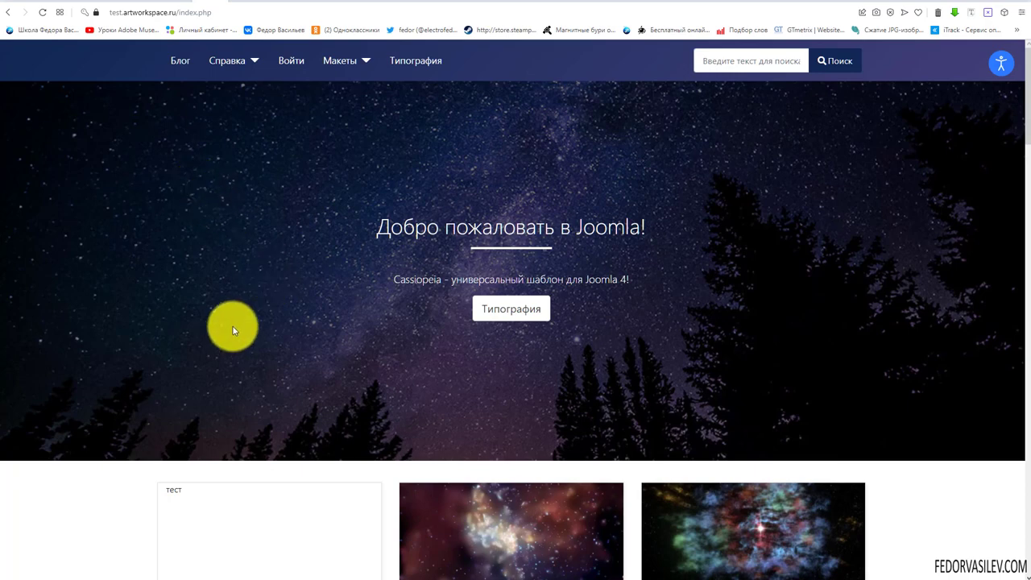
pyautogui.scroll(-2, 794, 246)
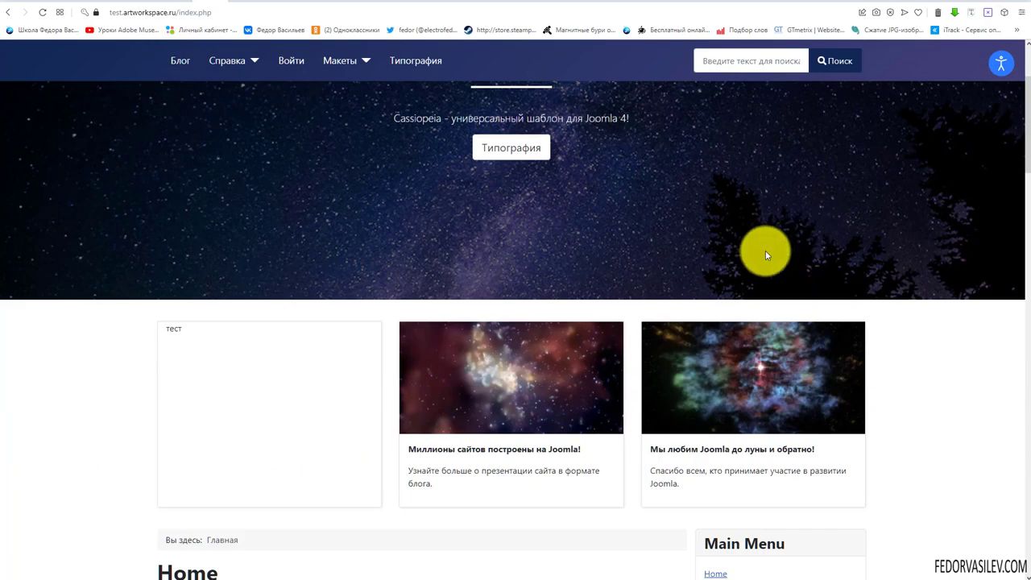
pyautogui.scroll(2, 794, 247)
pyautogui.click(176, 67)
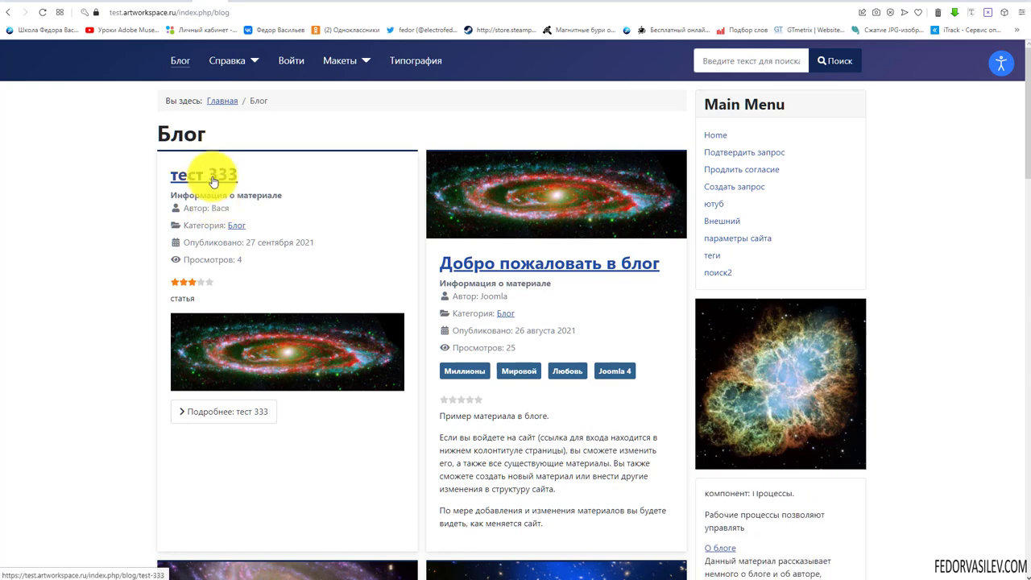
pyautogui.click(219, 102)
pyautogui.scroll(-10, 249, 224)
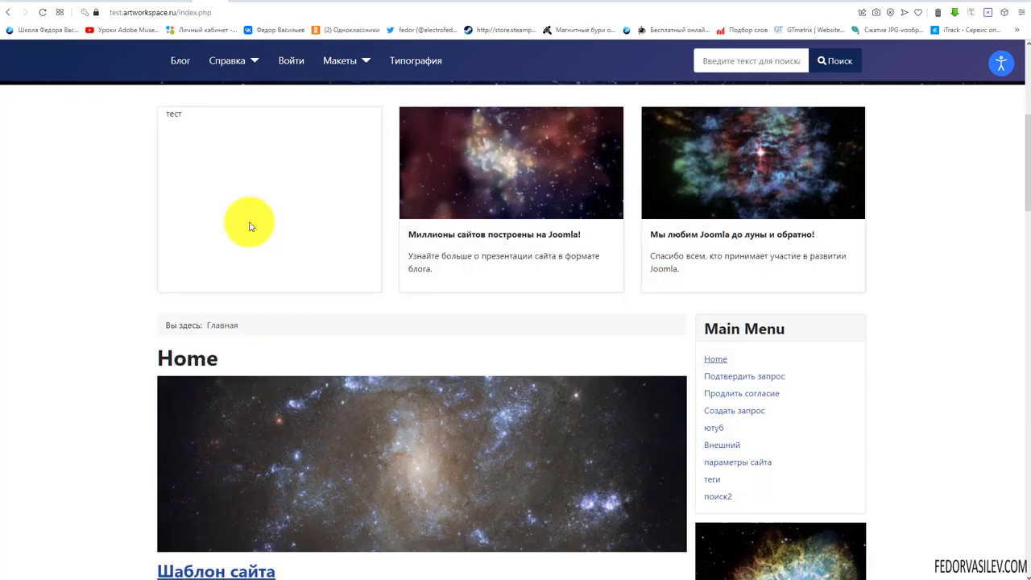
pyautogui.scroll(10, 249, 224)
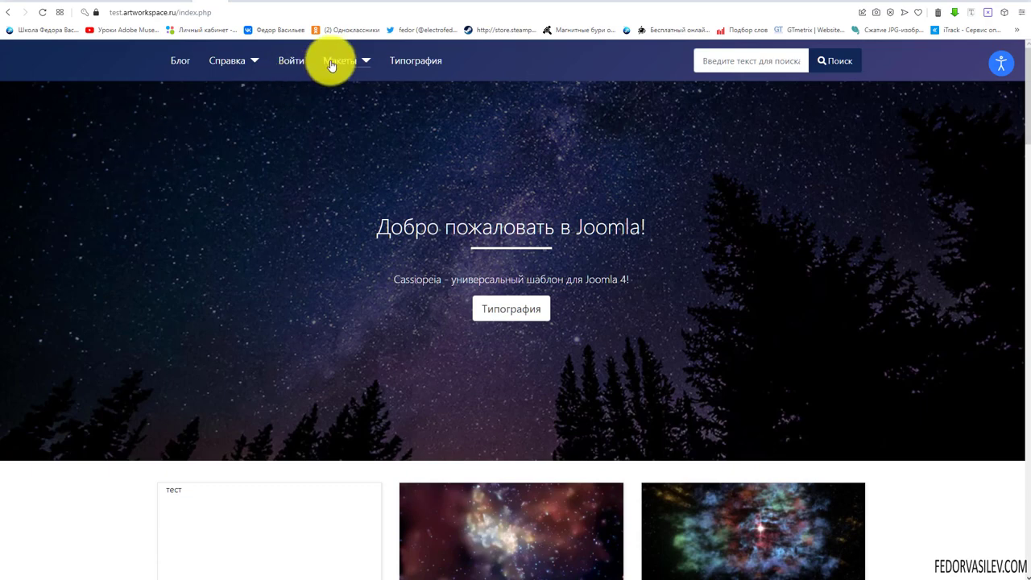
pyautogui.scroll(-10, 349, 161)
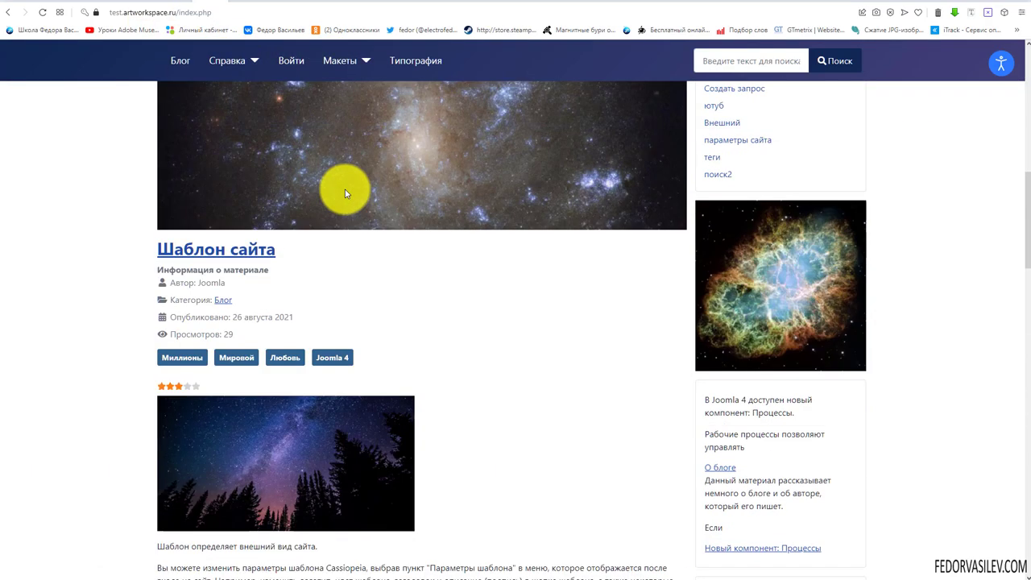
# Step: Trigger the popup again from the Войти page, look through the video-uroki.com window and close it
pyautogui.click(714, 255)
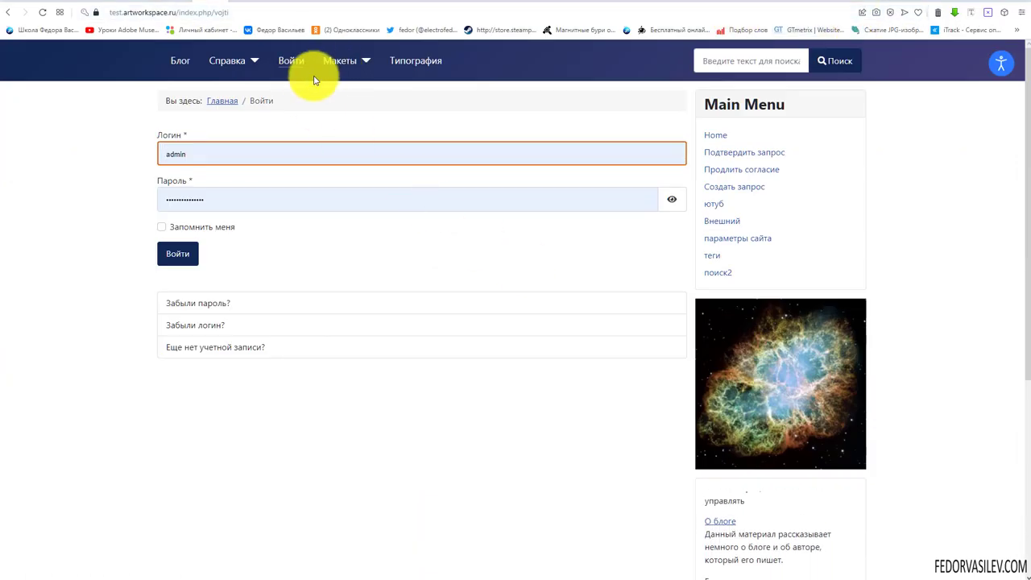
pyautogui.click(332, 61)
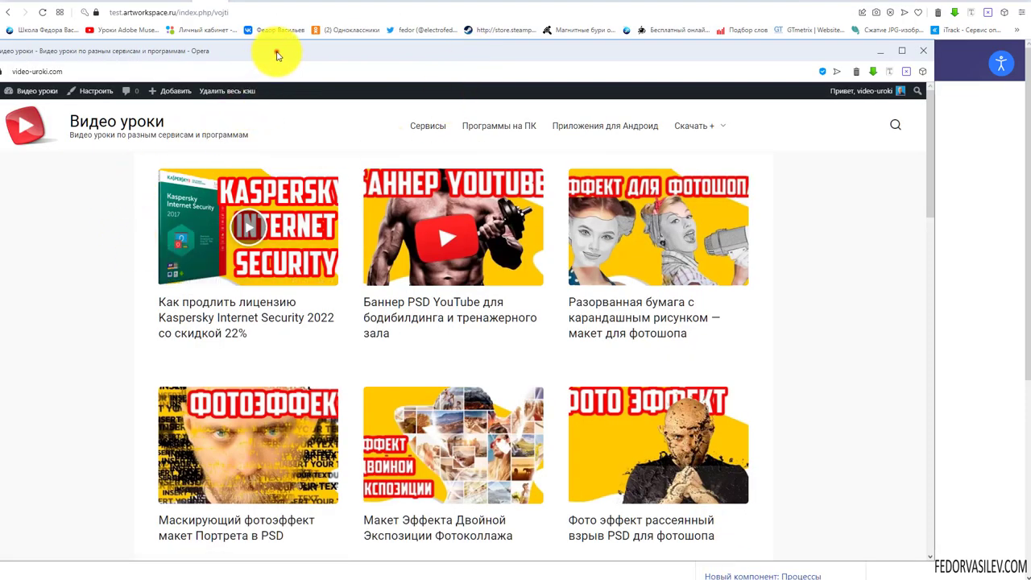
pyautogui.moveTo(274, 51); pyautogui.dragTo(307, 51)
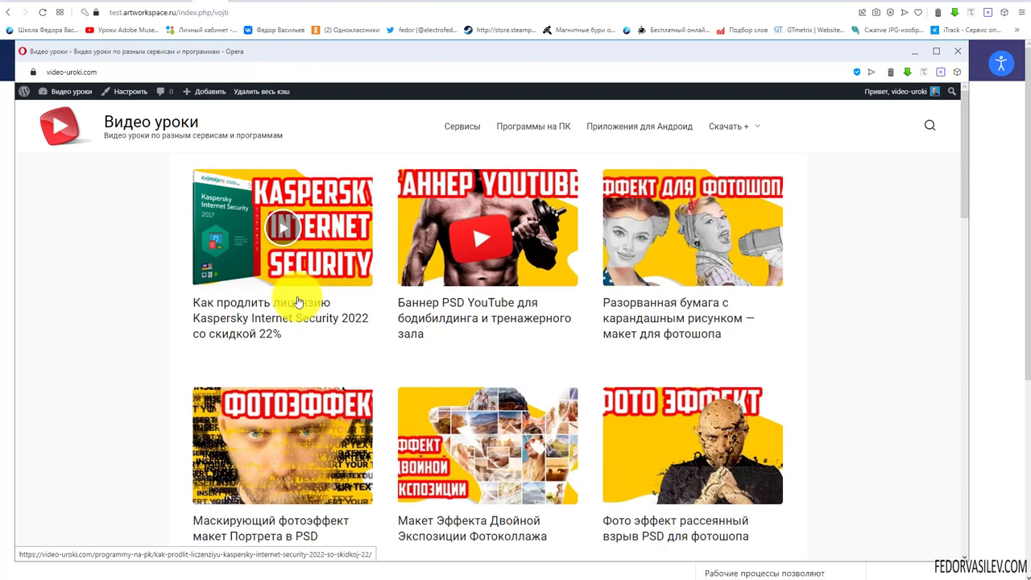
pyautogui.scroll(-2, 236, 395)
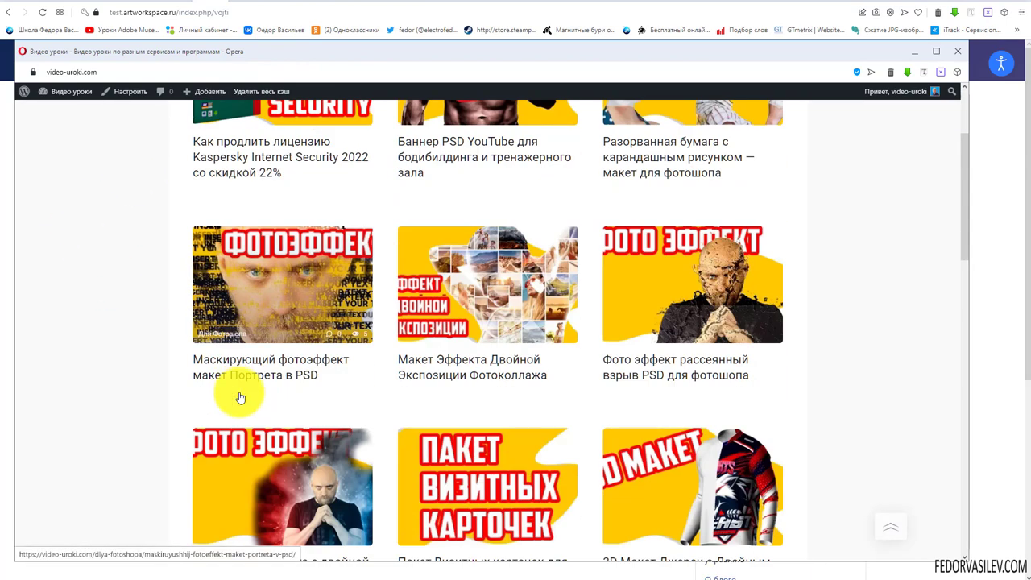
pyautogui.scroll(2, 226, 382)
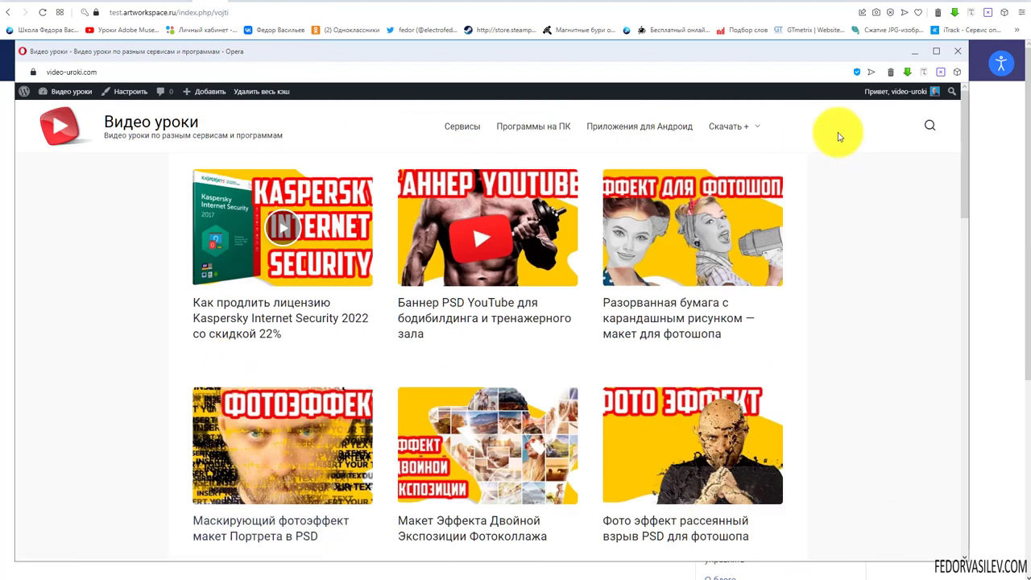
pyautogui.click(957, 51)
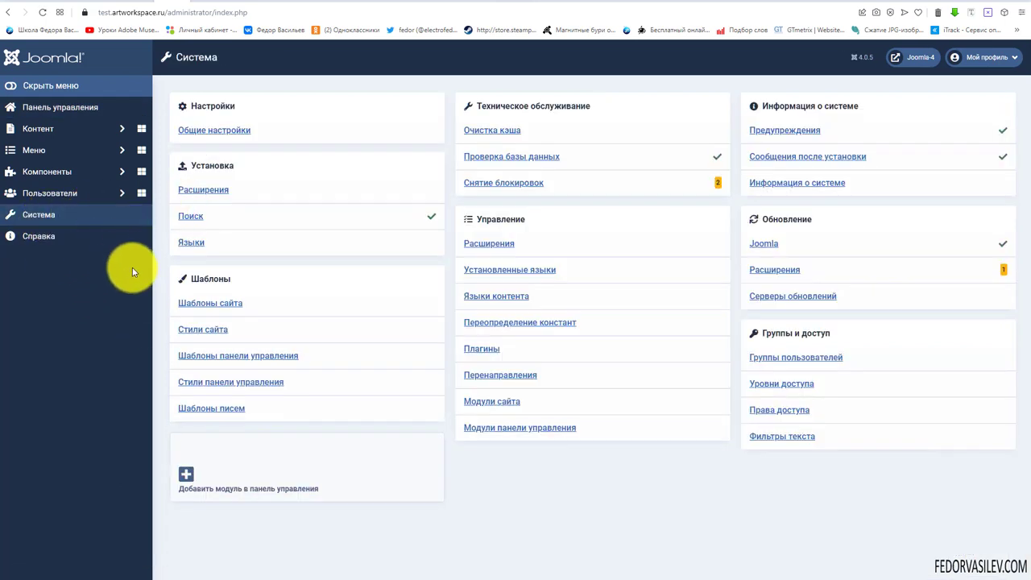
# Step: View the extension installation page in the Joomla administrator, and open the plugin list sorted by ID in descending order
pyautogui.click(193, 188)
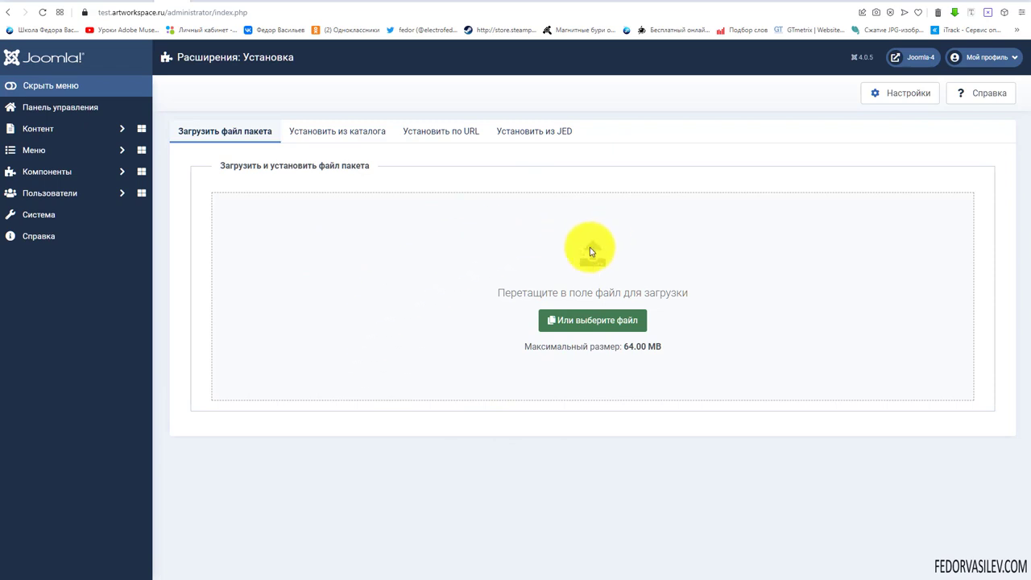
pyautogui.click(47, 110)
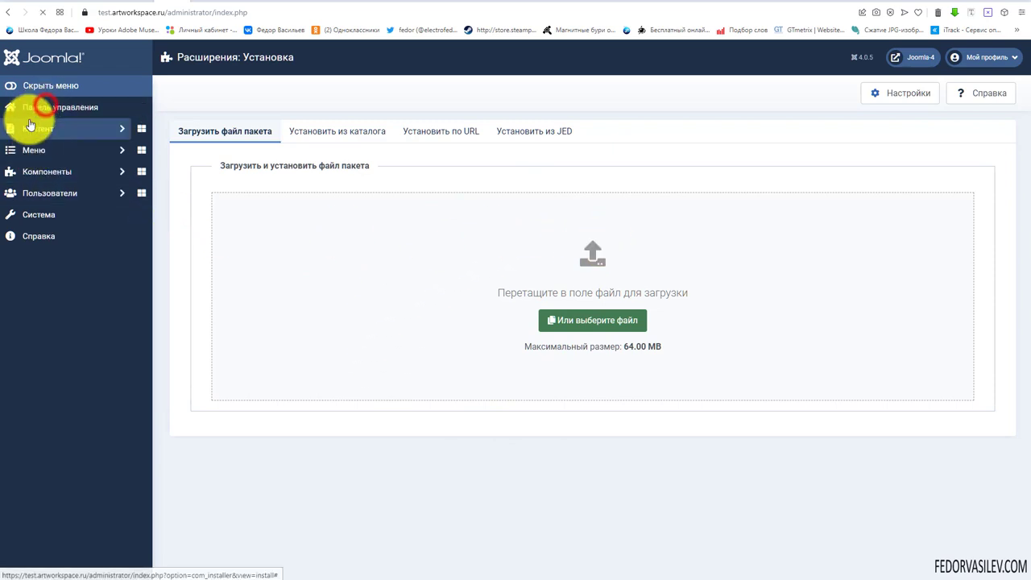
pyautogui.click(473, 211)
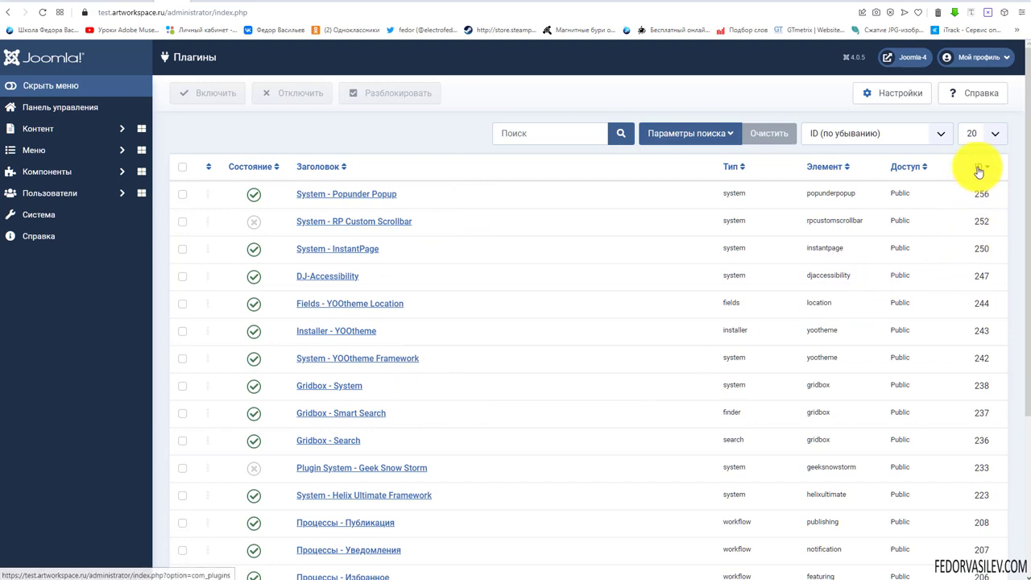
pyautogui.click(979, 167)
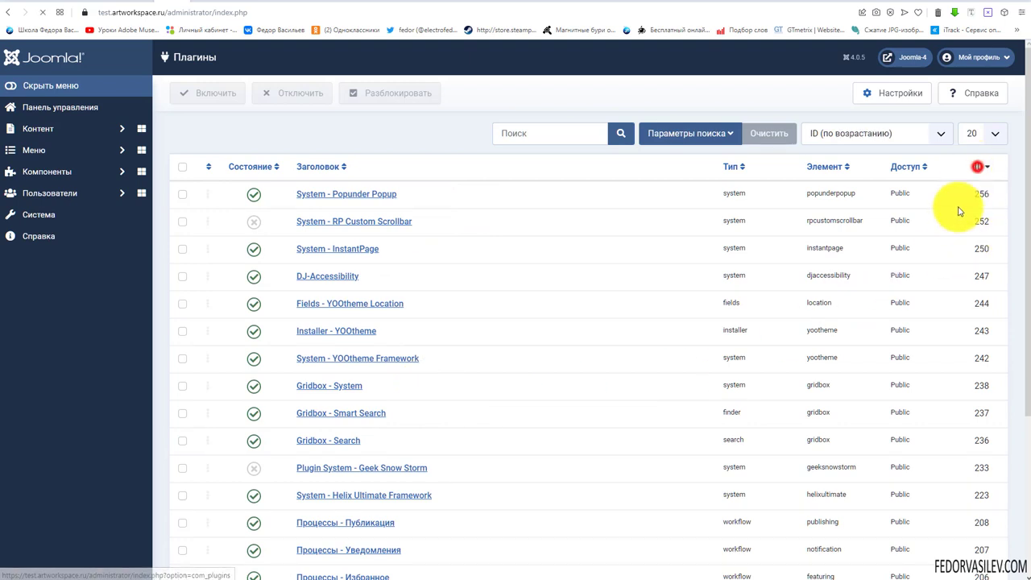
pyautogui.click(979, 167)
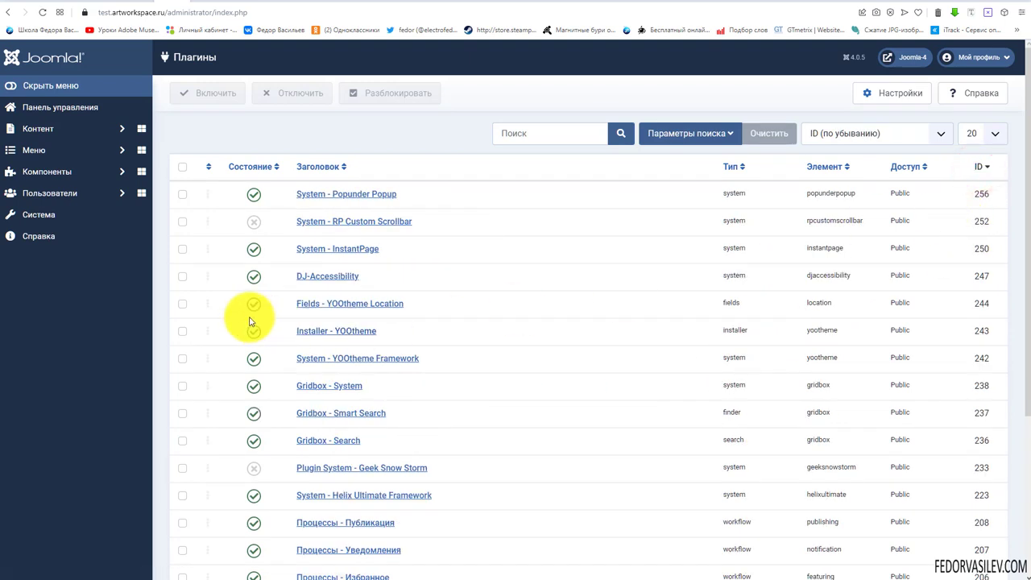
# Step: Open the settings of the System - Popunder Popup plugin from the plugin list
pyautogui.moveTo(419, 196); pyautogui.dragTo(327, 195)
pyautogui.click(463, 195)
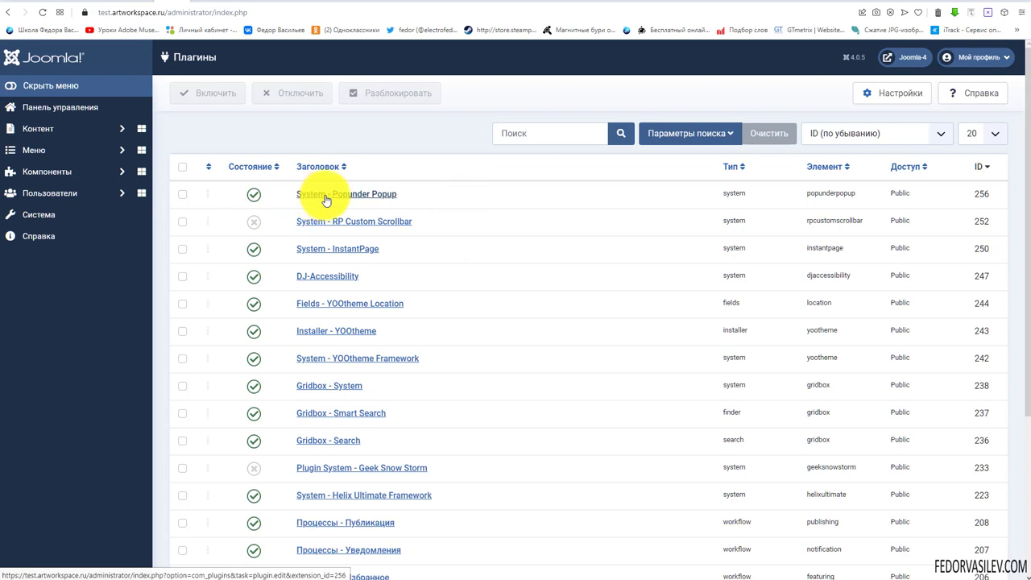
pyautogui.moveTo(753, 194); pyautogui.dragTo(697, 207)
pyautogui.click(536, 192)
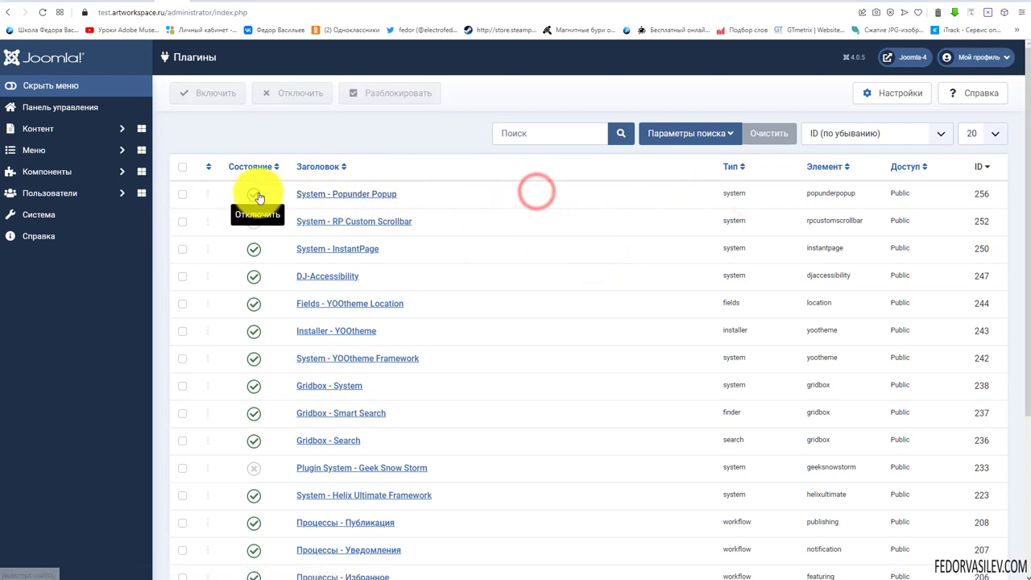
pyautogui.click(303, 193)
# Step: Set the Popunder Popup plugin's state to Включено
pyautogui.click(815, 193)
pyautogui.click(805, 224)
pyautogui.click(771, 198)
pyautogui.click(769, 212)
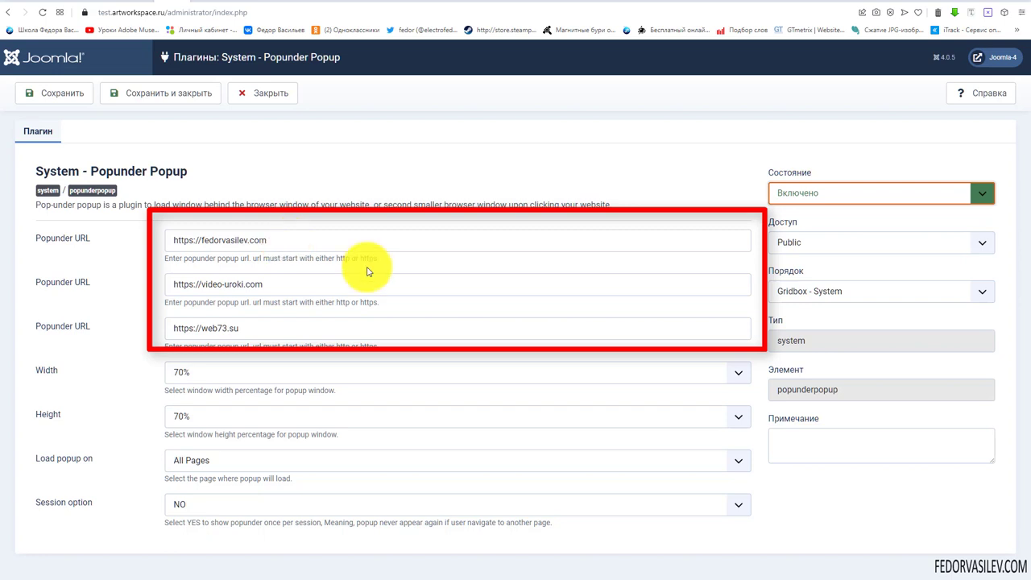
# Step: Examine the first Popunder URL field and the hint about its required http or https prefix
pyautogui.moveTo(382, 259)
pyautogui.mouseDown()
pyautogui.moveTo(212, 270)
pyautogui.moveTo(197, 255)
pyautogui.moveTo(164, 259)
pyautogui.mouseUp()
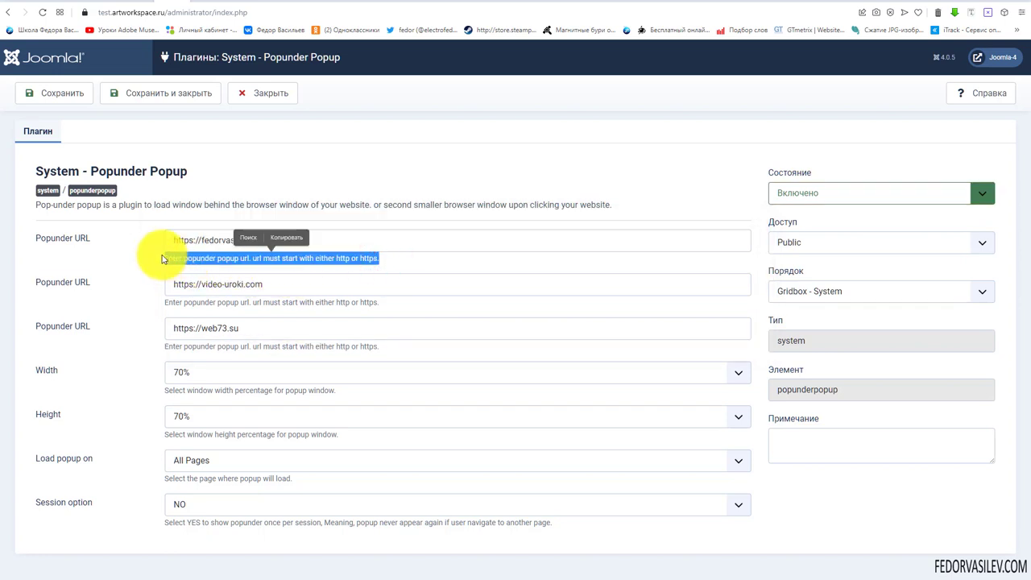
pyautogui.click(350, 258)
pyautogui.doubleClick(375, 259)
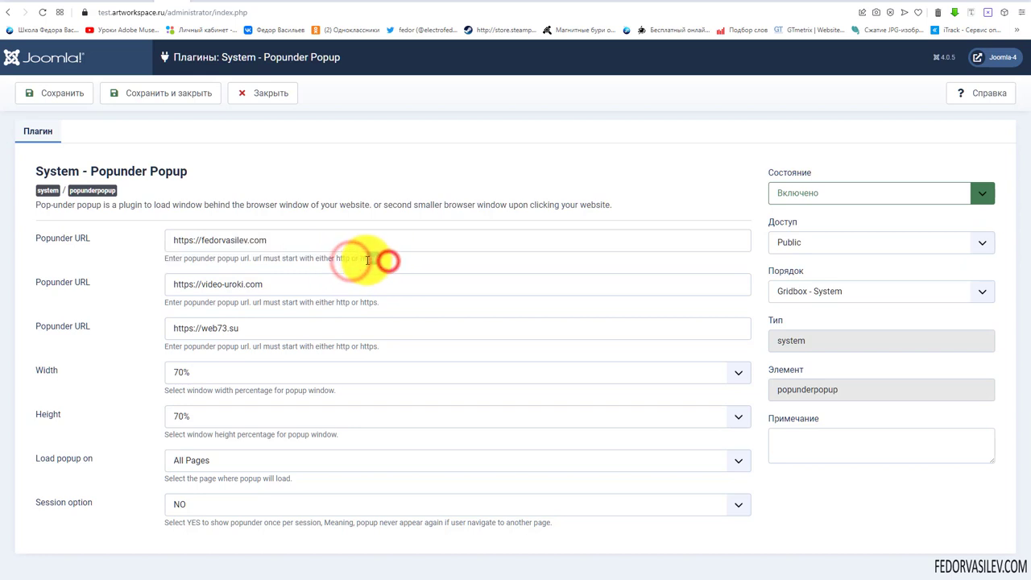
pyautogui.click(230, 258)
pyautogui.moveTo(304, 242); pyautogui.dragTo(162, 249)
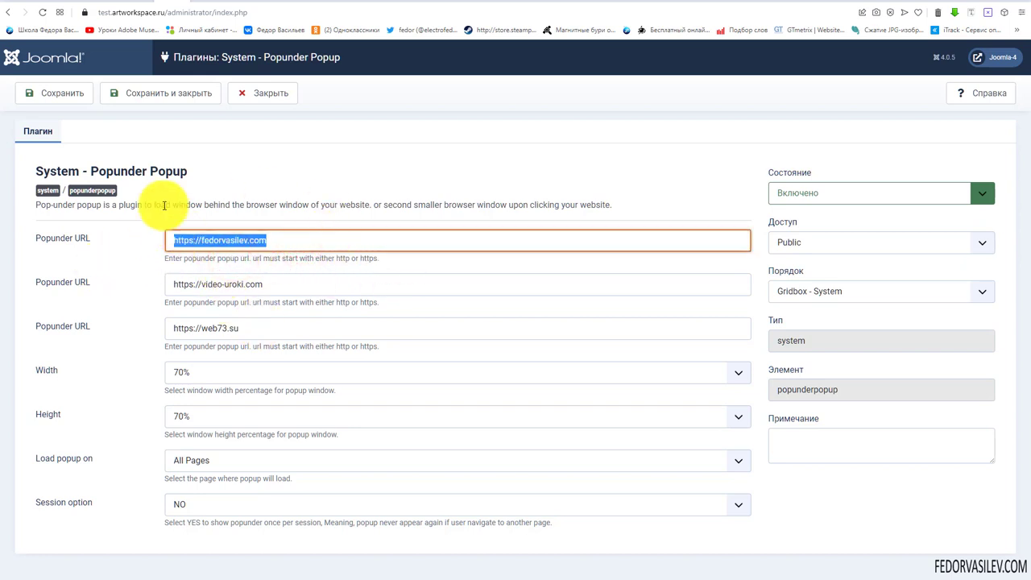
# Step: Examine the addresses entered in the three Popunder URL fields of the plugin
pyautogui.click(290, 246)
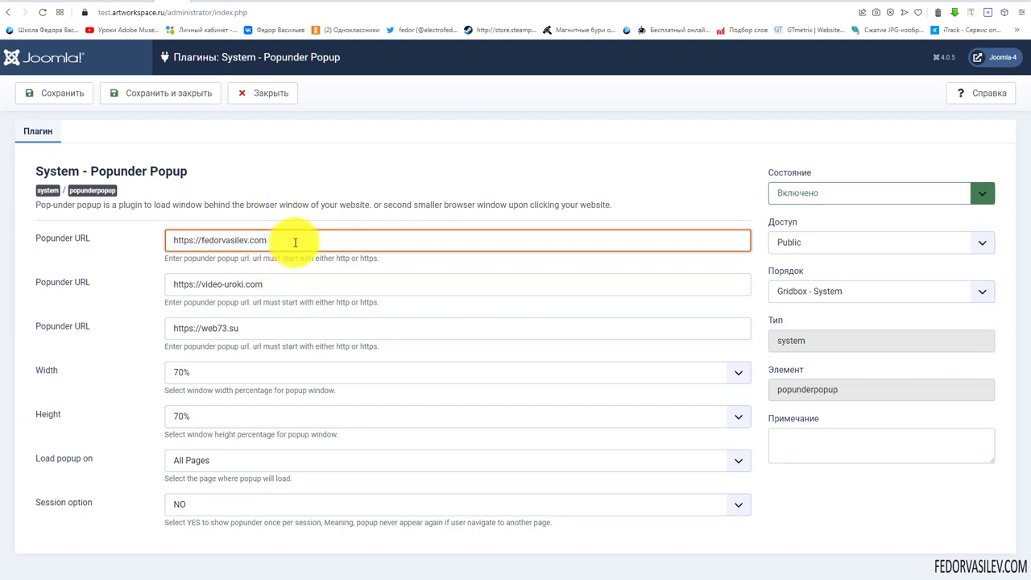
pyautogui.moveTo(295, 284); pyautogui.dragTo(184, 327)
pyautogui.moveTo(271, 324); pyautogui.dragTo(134, 327)
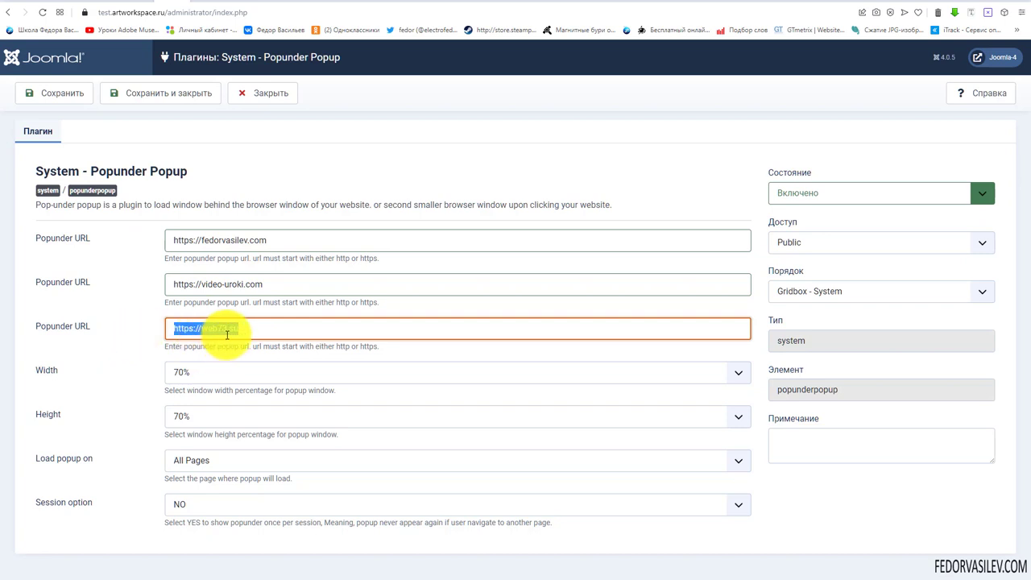
pyautogui.moveTo(277, 239); pyautogui.dragTo(116, 241)
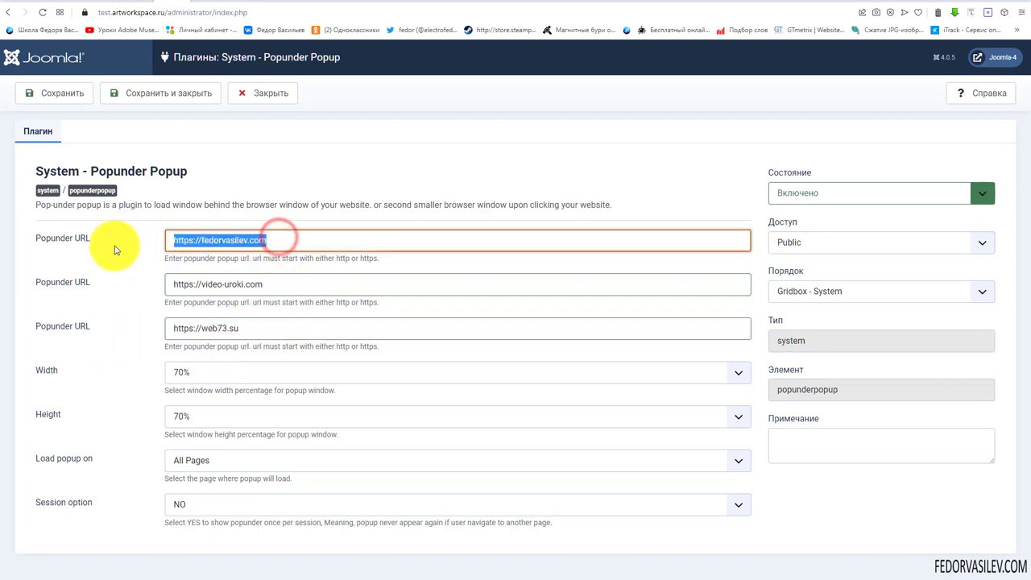
pyautogui.moveTo(282, 282); pyautogui.dragTo(121, 283)
pyautogui.moveTo(258, 324); pyautogui.dragTo(117, 328)
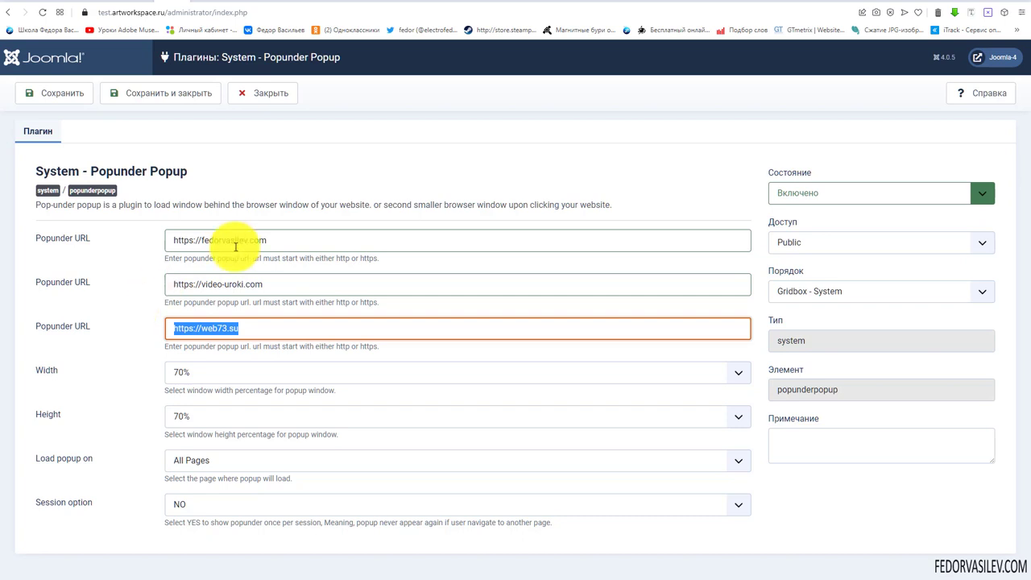
pyautogui.click(287, 233)
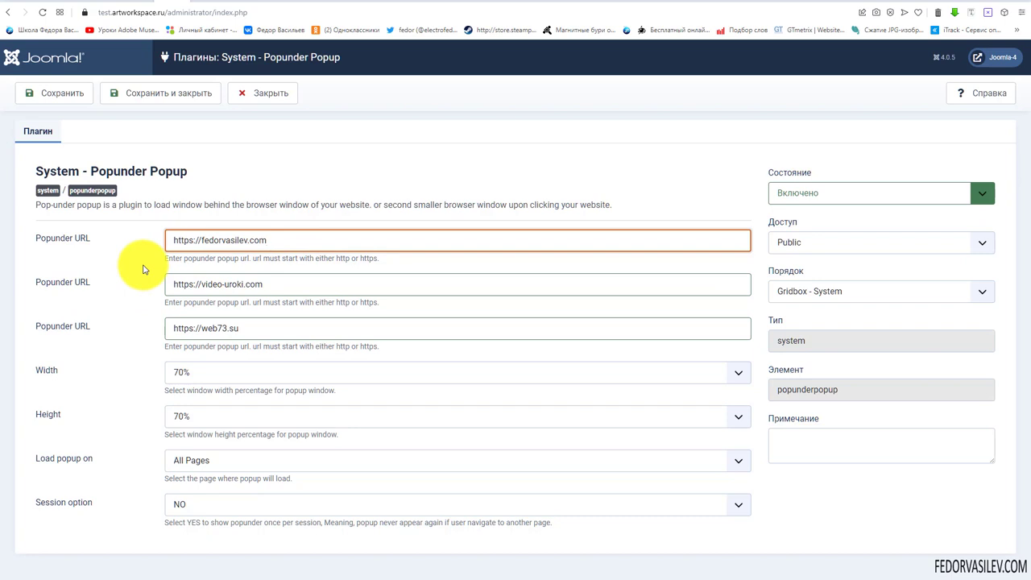
pyautogui.moveTo(256, 328); pyautogui.dragTo(166, 328)
pyautogui.moveTo(291, 285); pyautogui.dragTo(167, 284)
pyautogui.moveTo(327, 233); pyautogui.dragTo(169, 241)
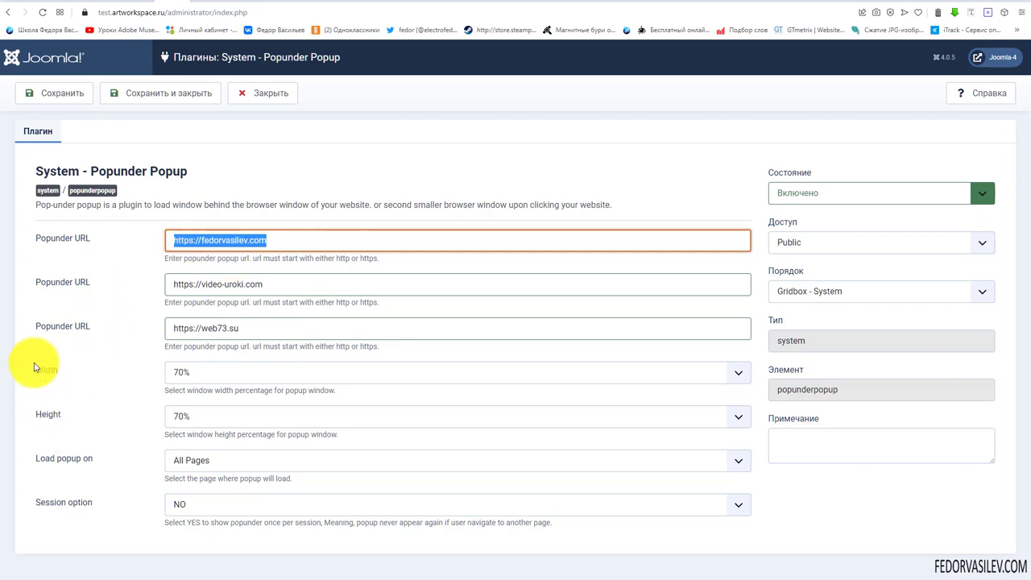
# Step: Review the percentage choices available for the popup window's Width and Height, leaving both settings as they are
pyautogui.click(208, 373)
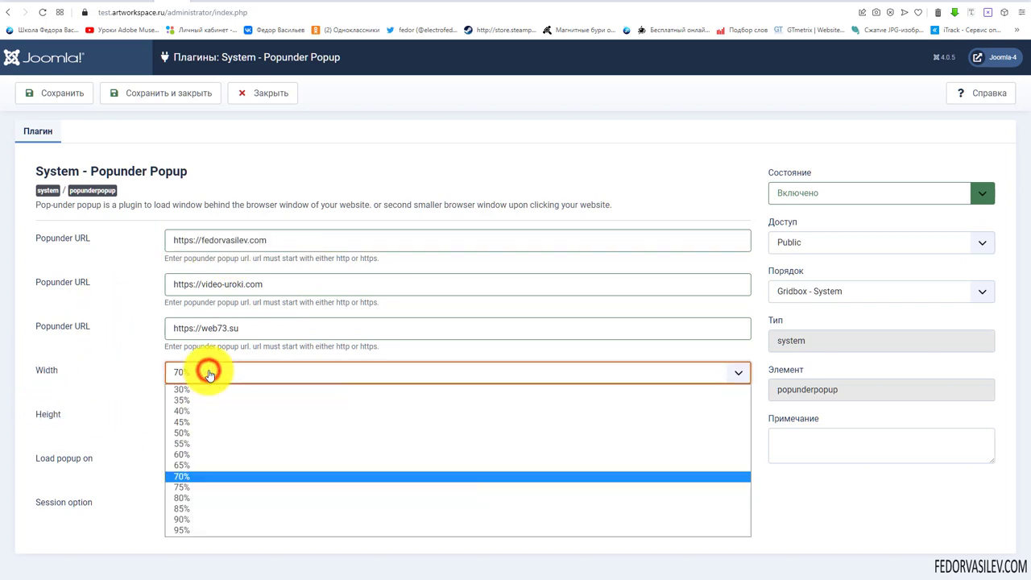
pyautogui.click(138, 379)
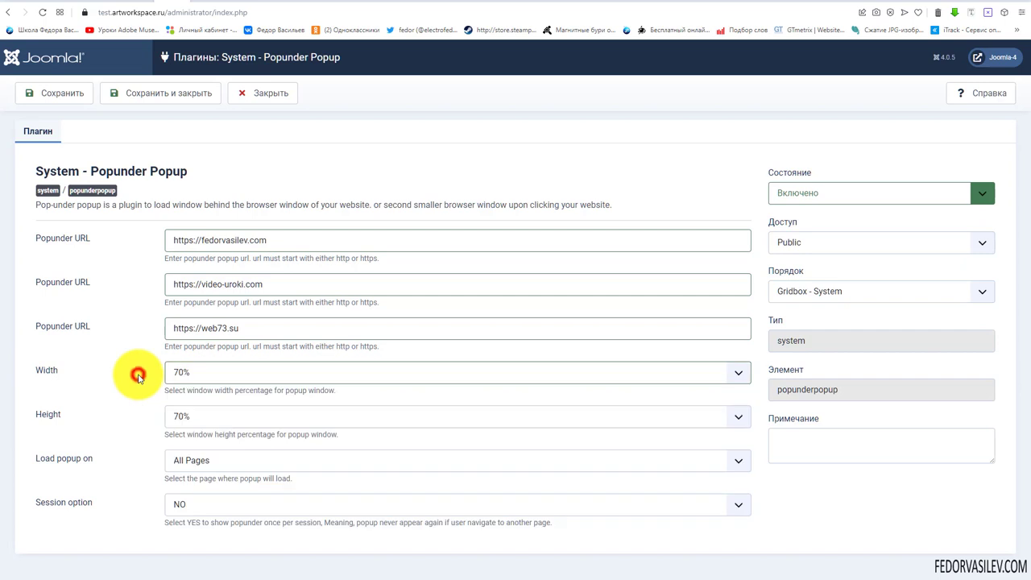
pyautogui.click(178, 419)
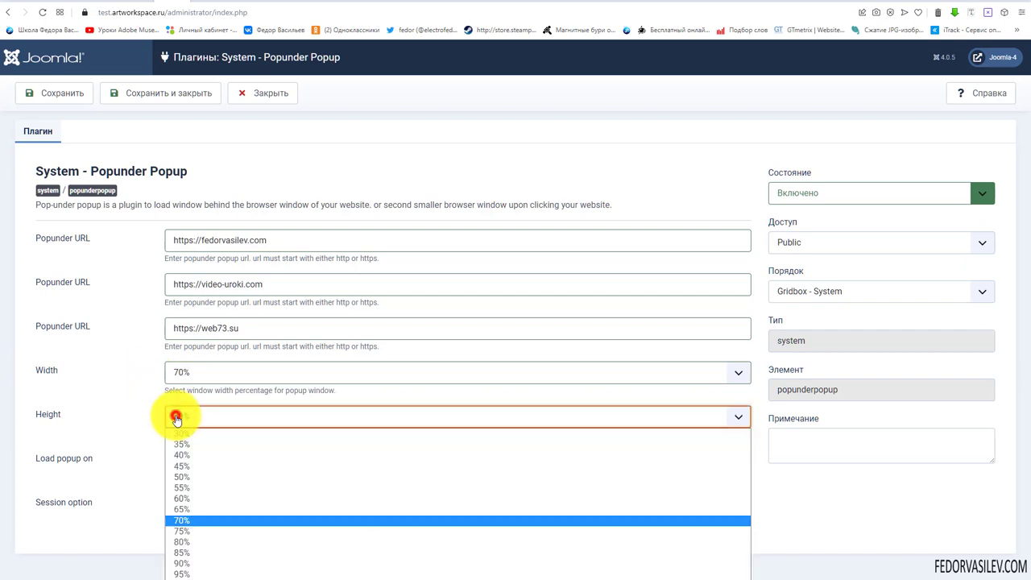
pyautogui.click(121, 424)
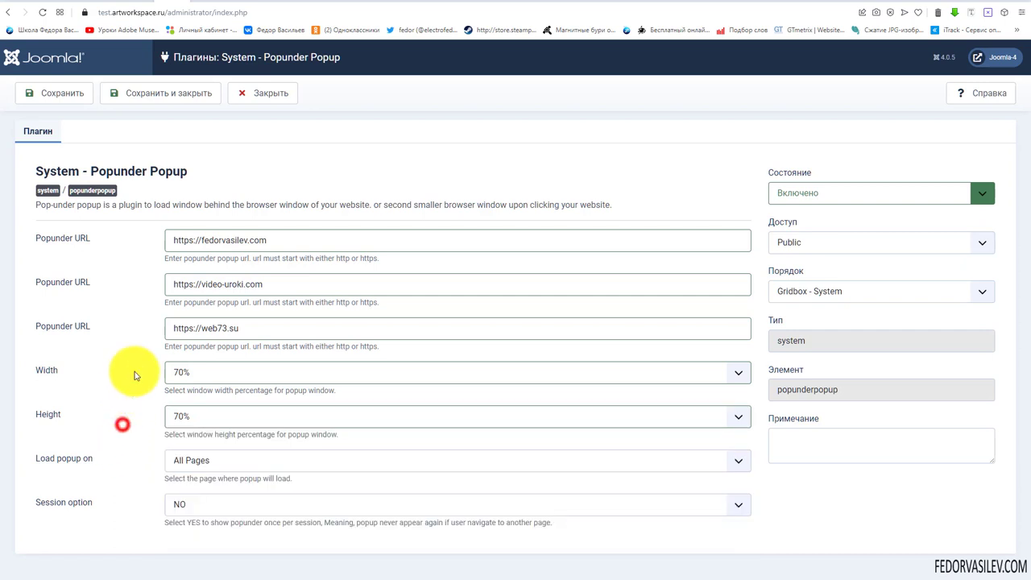
pyautogui.doubleClick(57, 369)
pyautogui.doubleClick(59, 414)
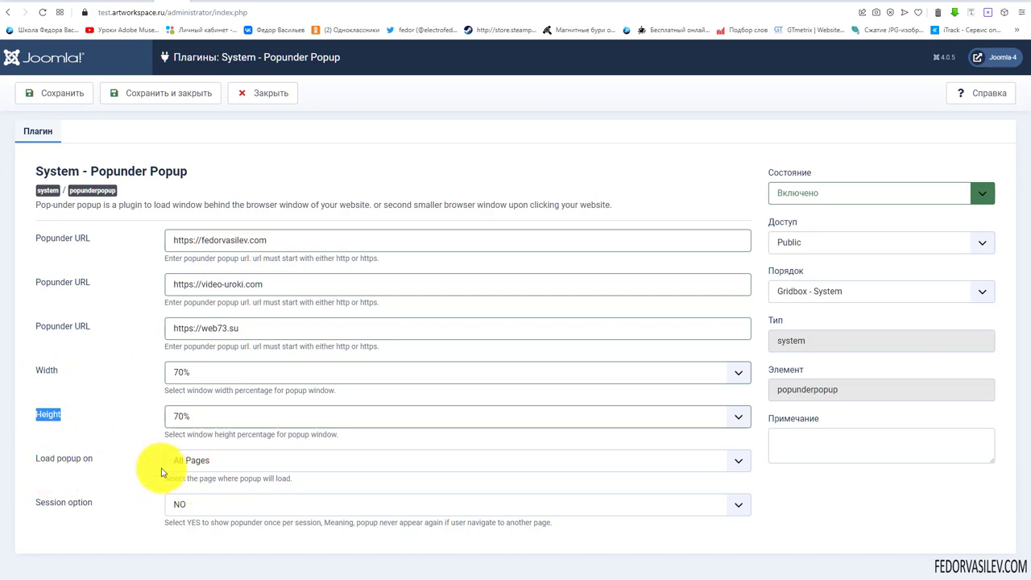
# Step: Try restricting the popup's loading to Only Homepage, and look through the site's home page in its own tab
pyautogui.click(226, 465)
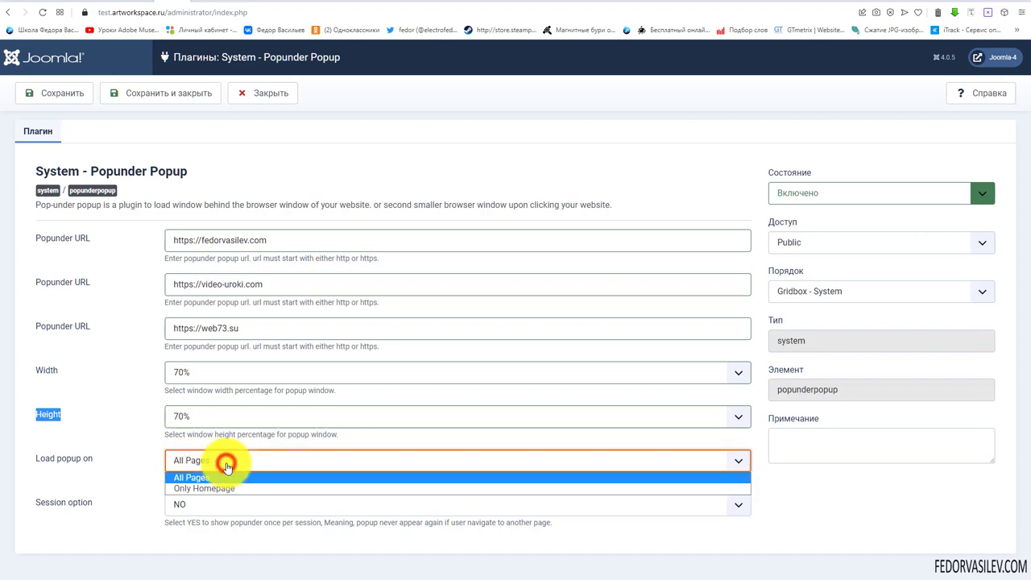
pyautogui.click(190, 490)
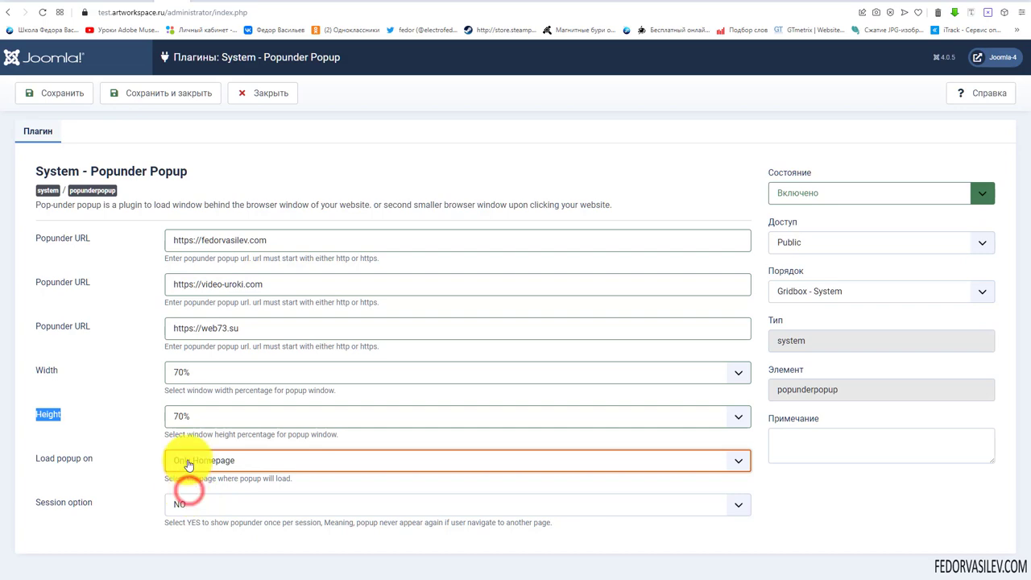
pyautogui.click(203, 8)
pyautogui.click(217, 101)
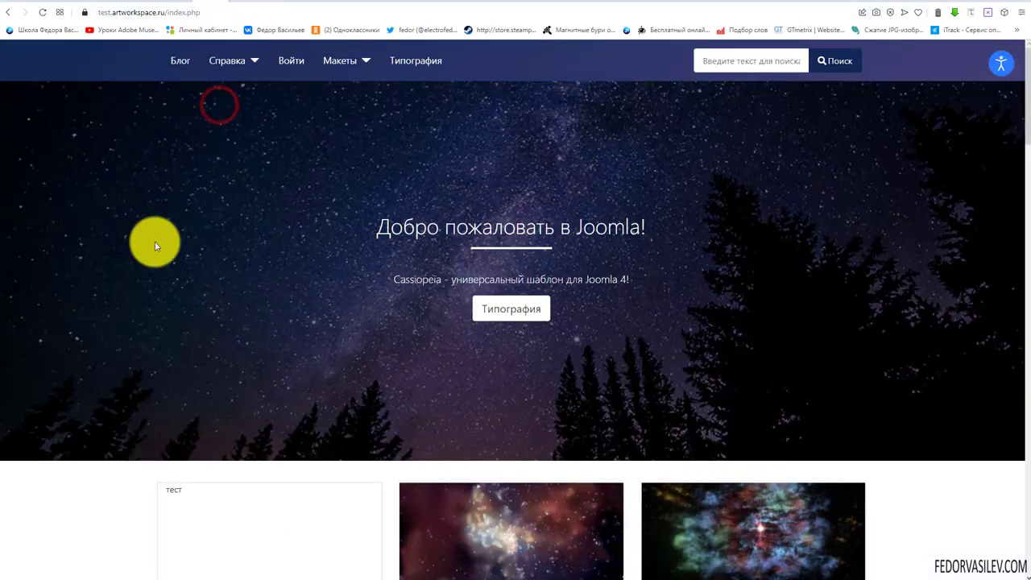
pyautogui.scroll(-10, 166, 194)
pyautogui.scroll(-3, 185, 241)
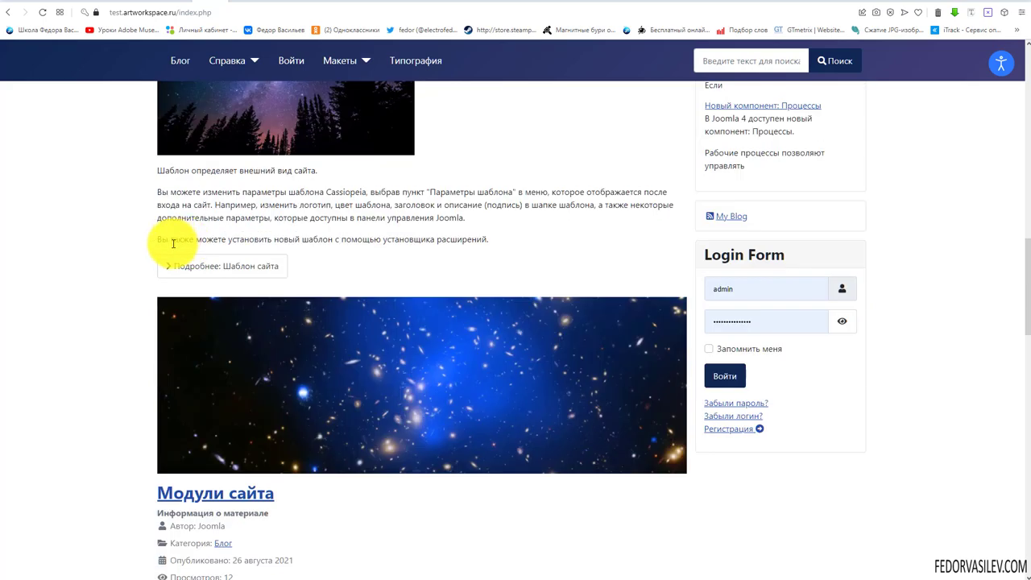
pyautogui.scroll(-3, 178, 241)
# Step: Return to the plugin settings and set the Load popup on option to All Pages
pyautogui.click(171, 5)
pyautogui.click(176, 457)
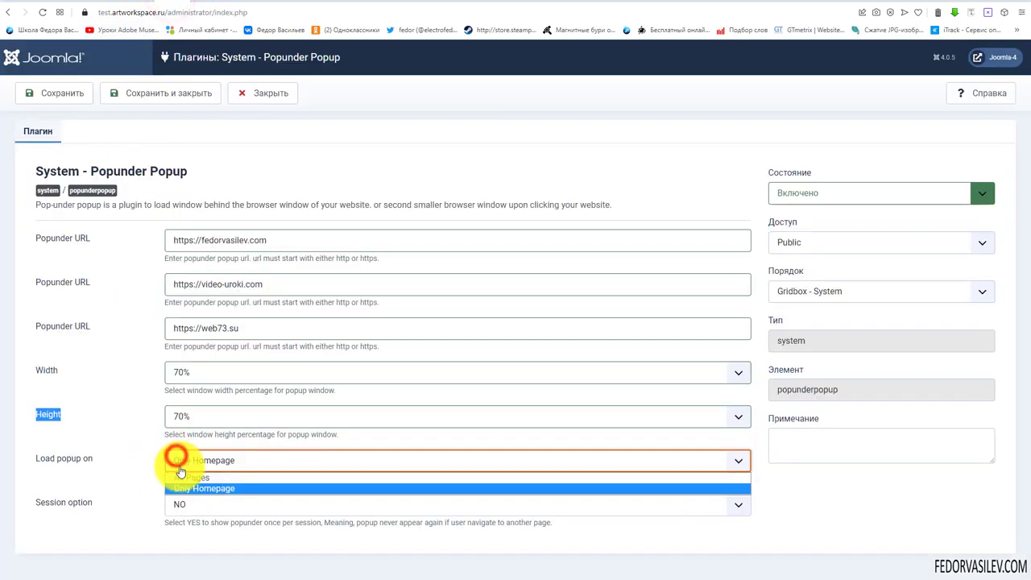
pyautogui.click(179, 478)
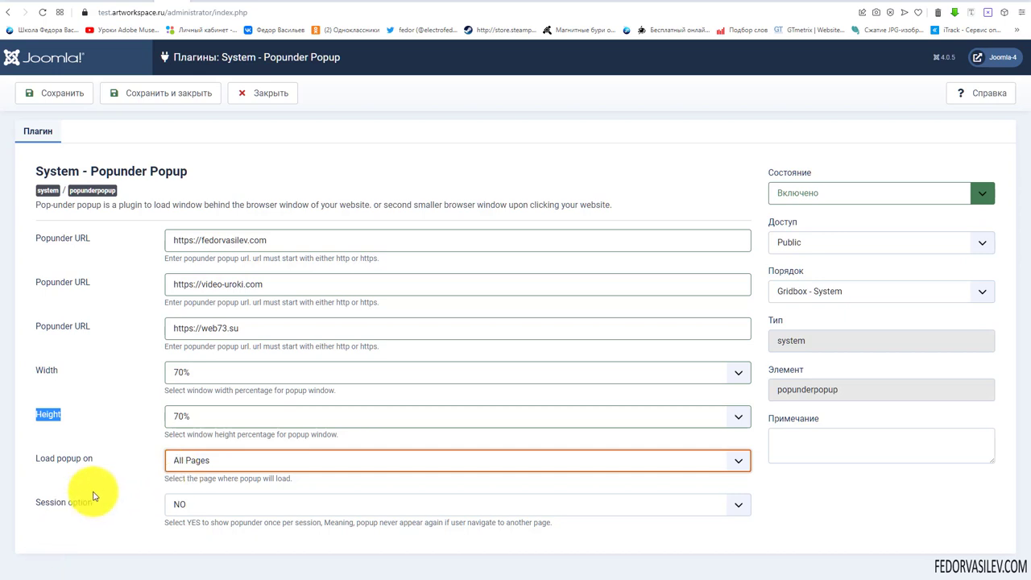
# Step: Set the plugin's Session option to YES so the popunder shows once per session
pyautogui.moveTo(118, 501); pyautogui.dragTo(41, 502)
pyautogui.click(141, 529)
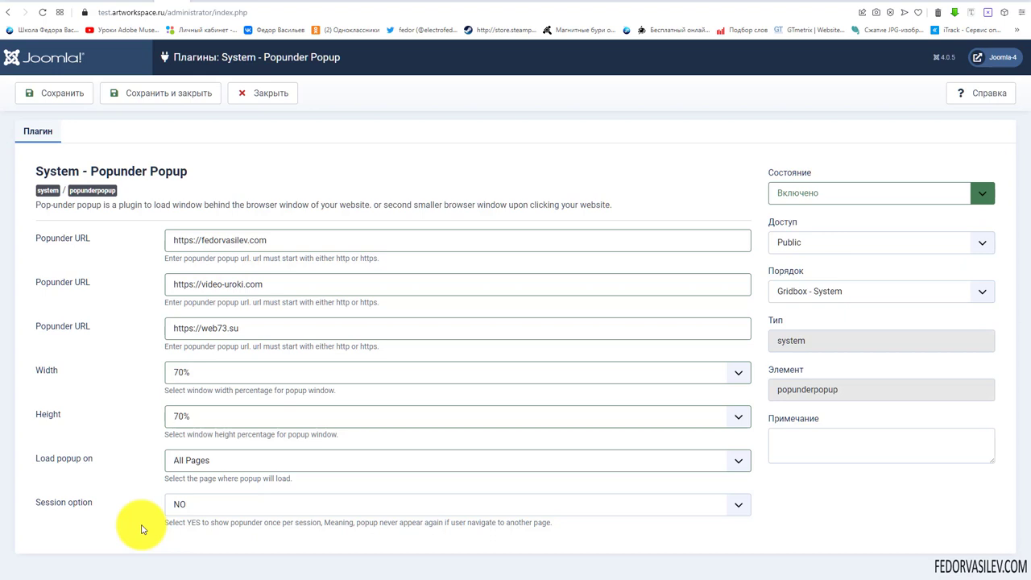
pyautogui.click(189, 502)
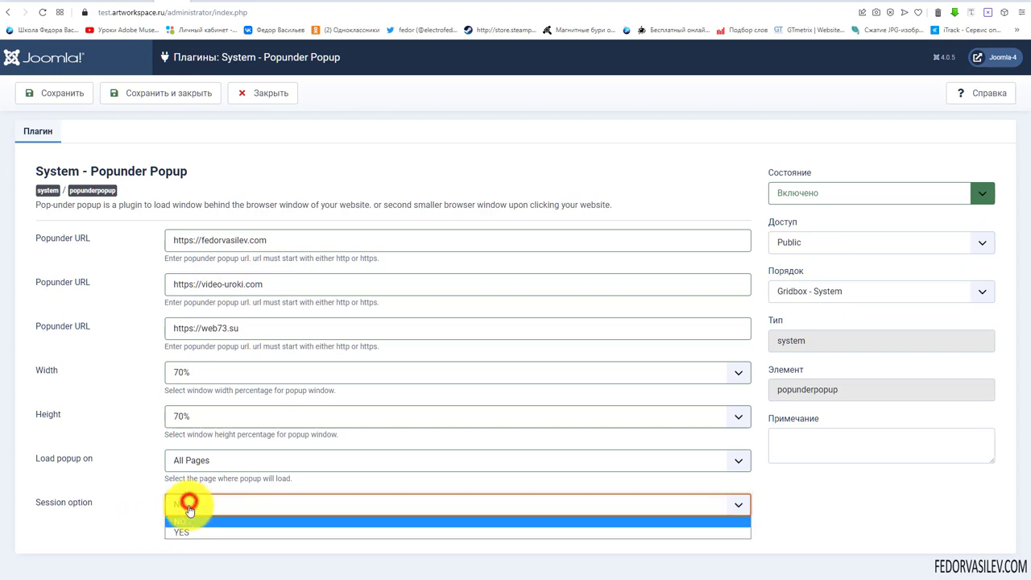
pyautogui.click(182, 532)
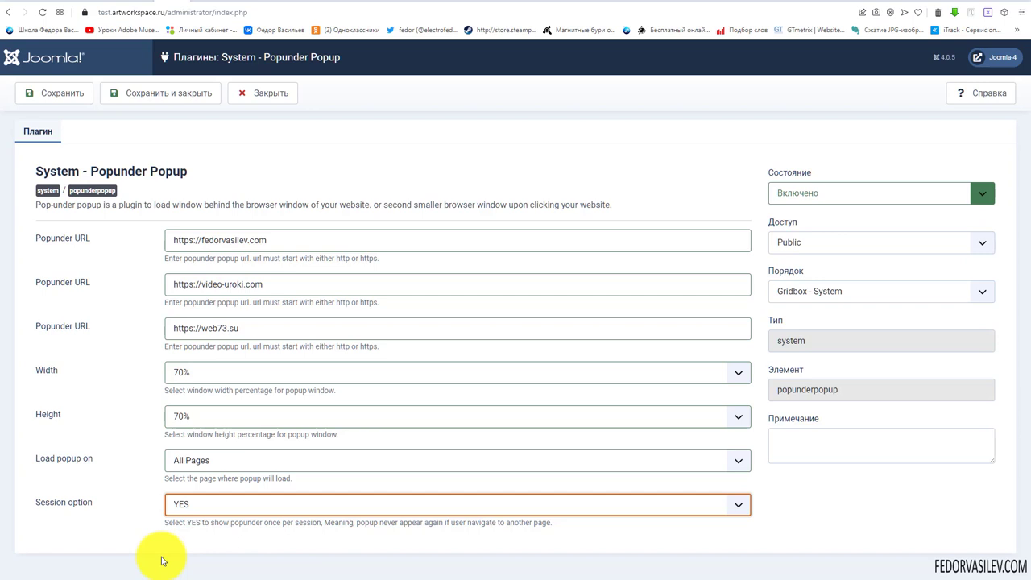
pyautogui.click(194, 501)
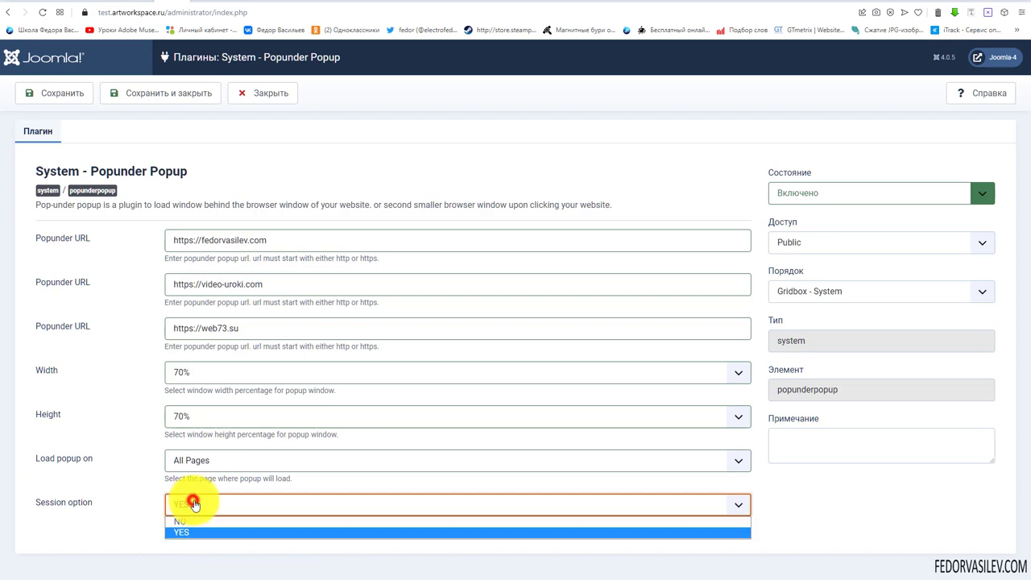
pyautogui.click(183, 530)
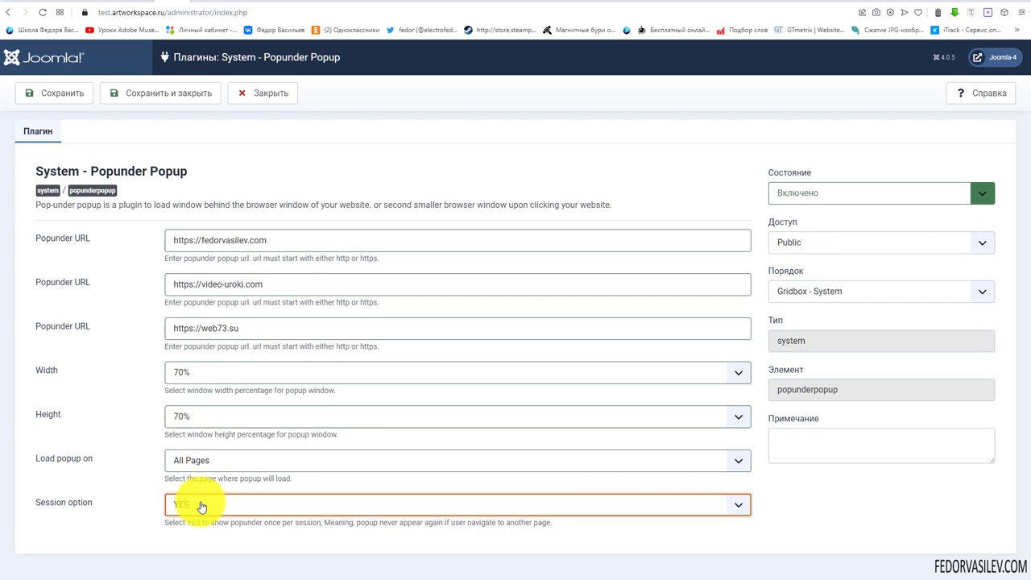
# Step: Switch the Session option to NO and back to YES to compare both choices
pyautogui.click(201, 506)
pyautogui.click(188, 520)
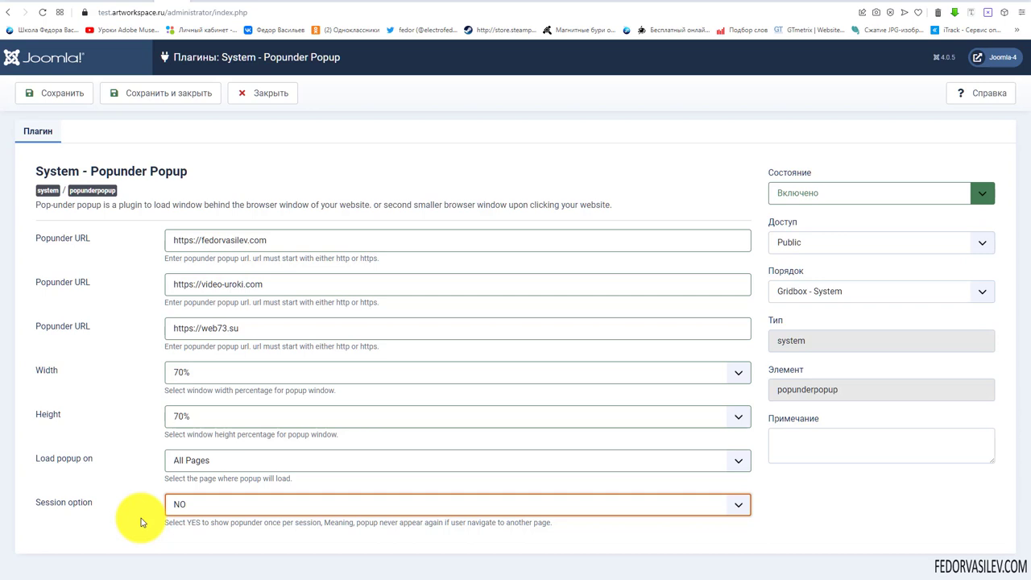
pyautogui.click(186, 506)
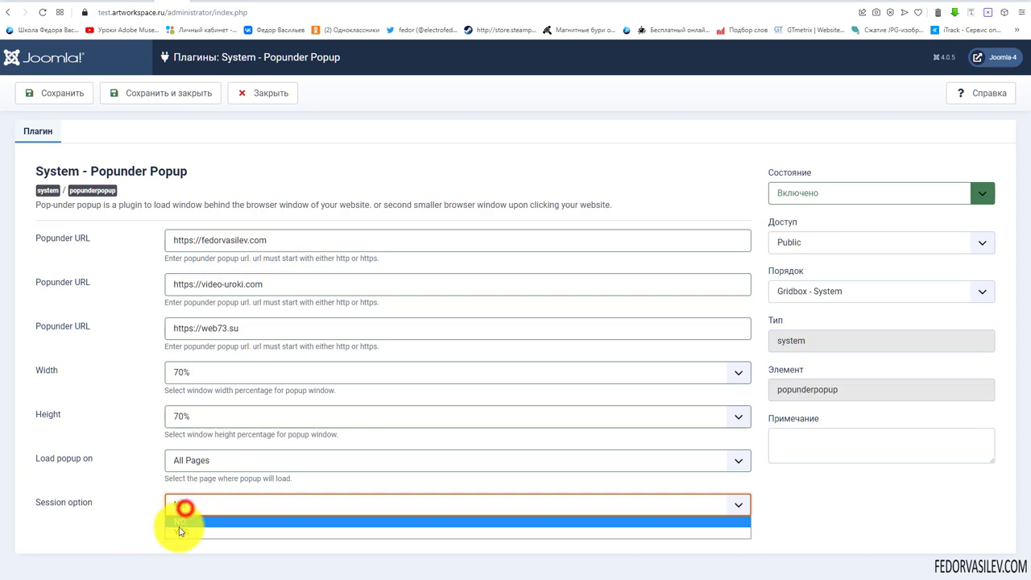
pyautogui.click(173, 533)
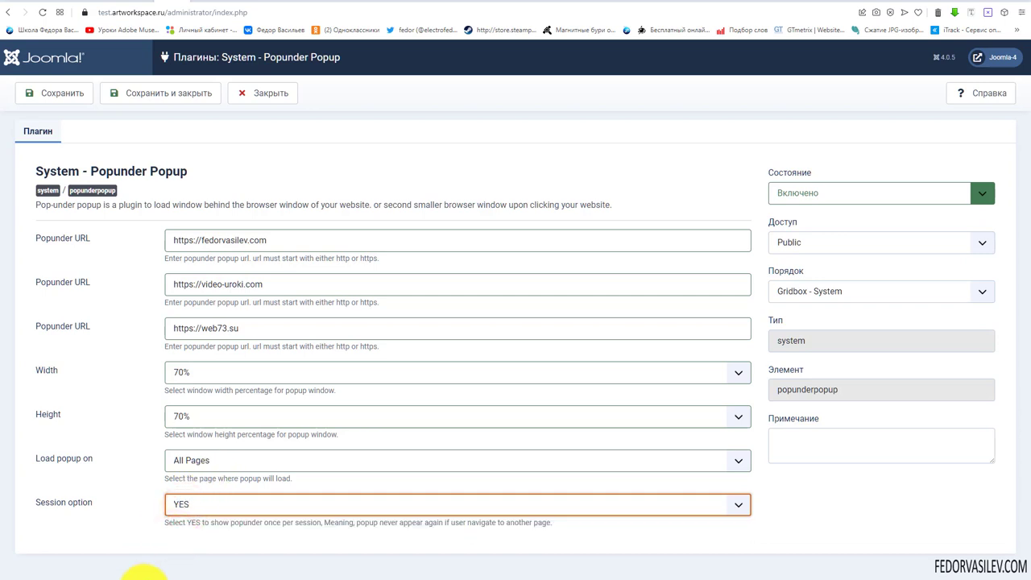